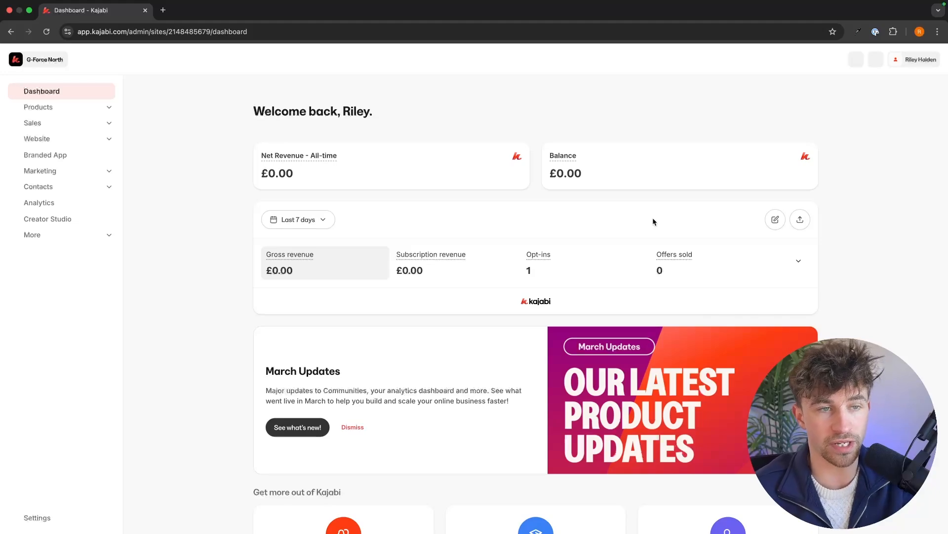
Create a new email sequence campaign titled "Youtube test demo"
{"action": "left_click", "coordinate": [105, 172]}
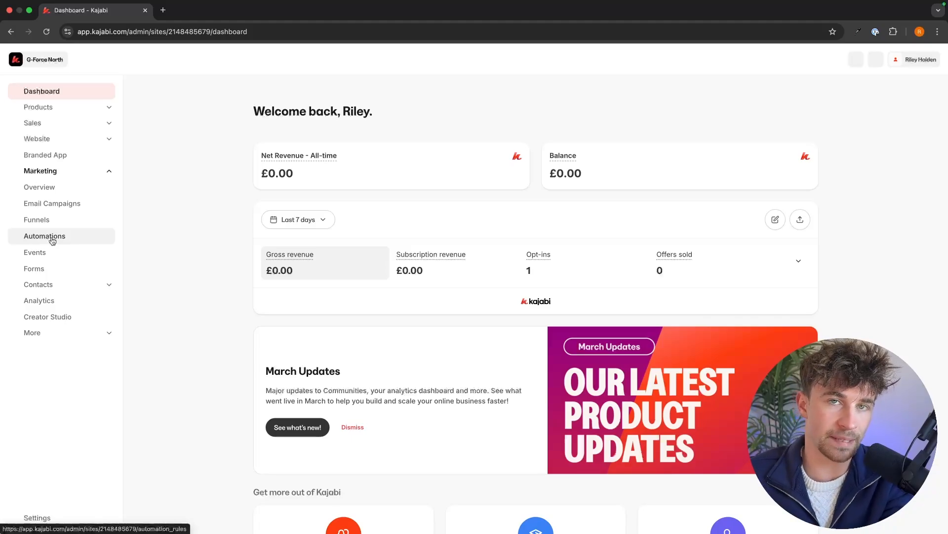
{"action": "left_click", "coordinate": [54, 205]}
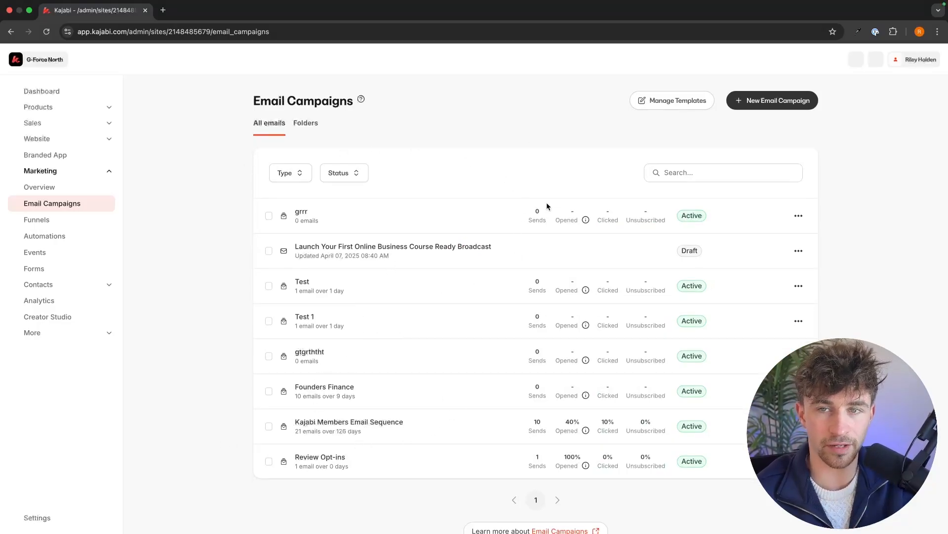
{"action": "left_click", "coordinate": [794, 100]}
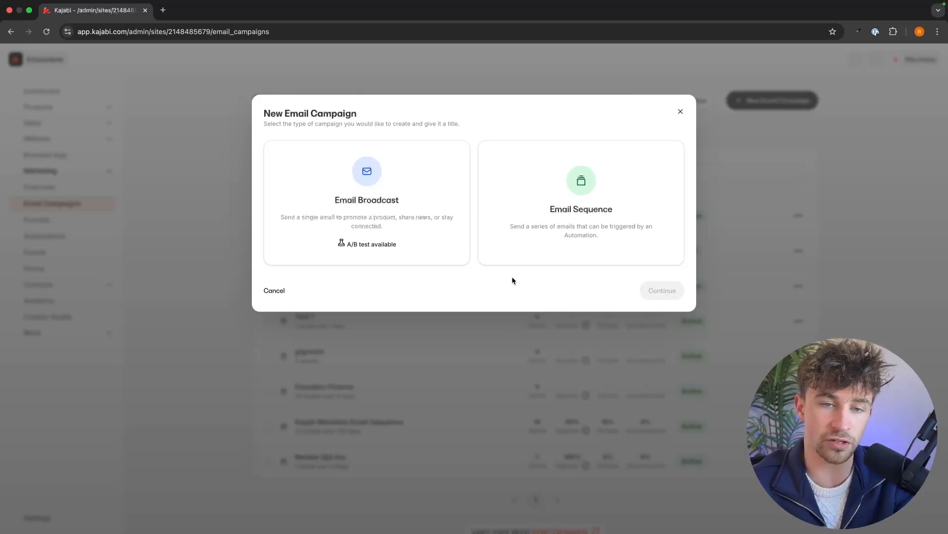
{"action": "left_click", "coordinate": [550, 235]}
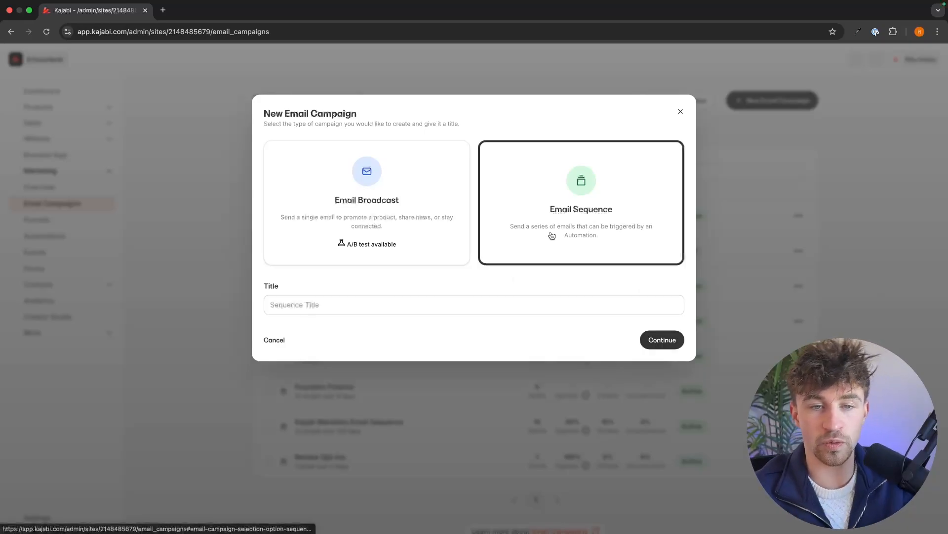
{"action": "left_click", "coordinate": [362, 305]}
{"action": "type", "text": "Y"}
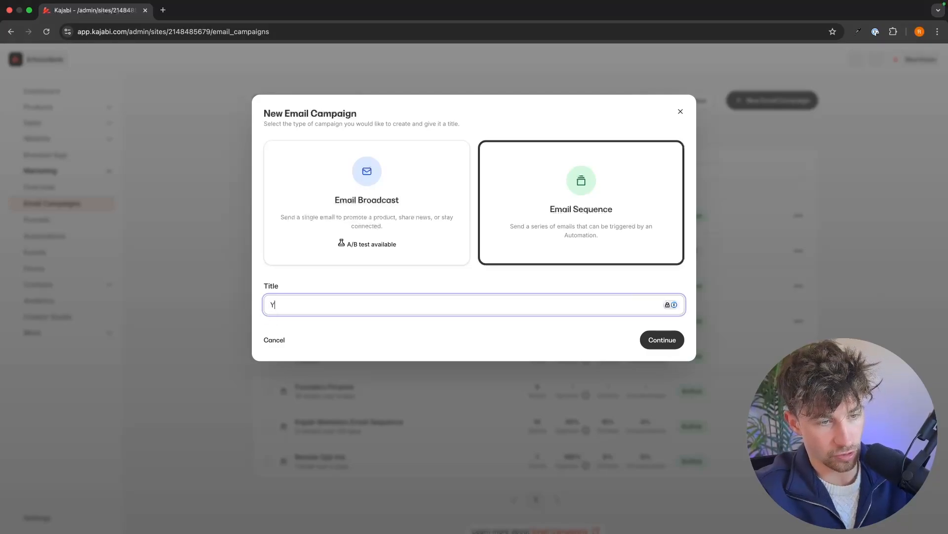
{"action": "type", "text": "outube test demo"}
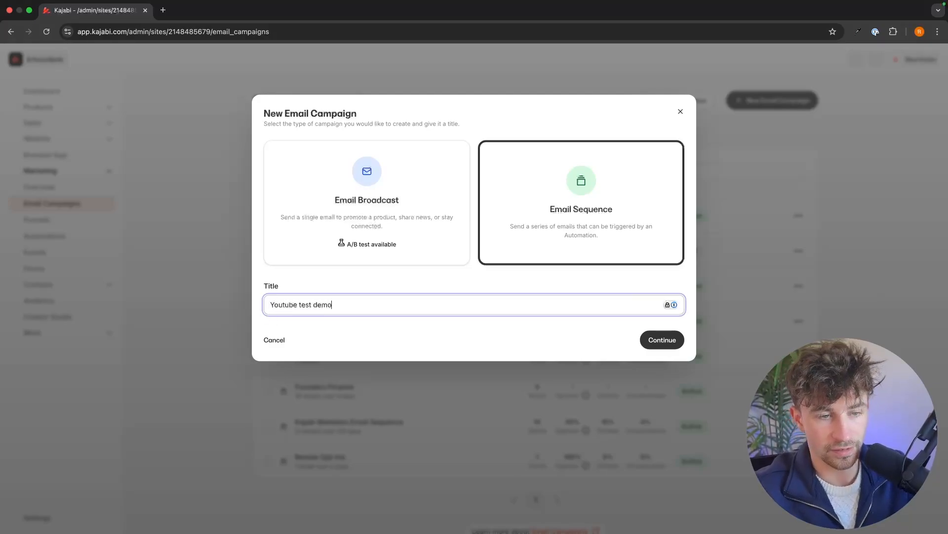
{"action": "key", "text": "Return"}
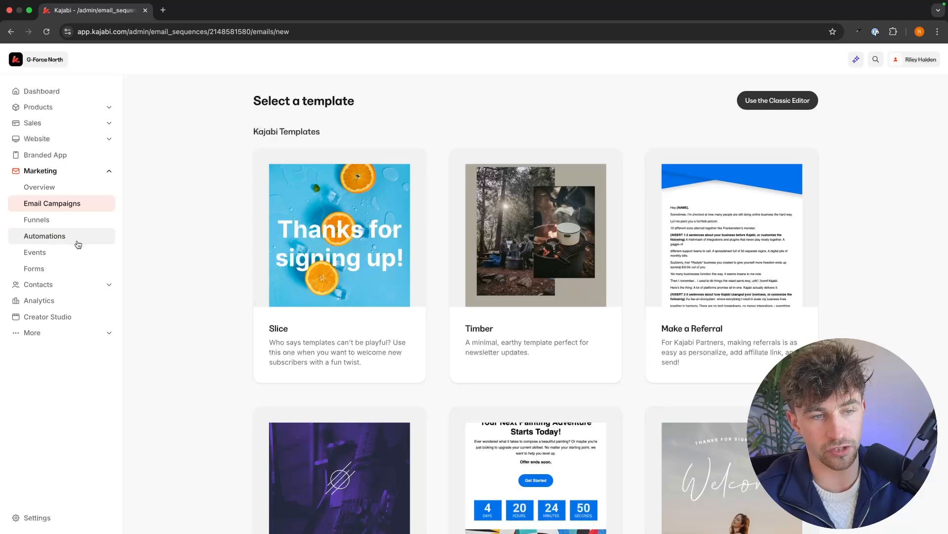
Look through the email templates and start the sequence's first email in the Classic Editor instead
{"action": "scroll", "coordinate": [551, 271], "scroll_direction": "down", "scroll_amount": 2}
{"action": "scroll", "coordinate": [551, 271], "scroll_direction": "down", "scroll_amount": 10}
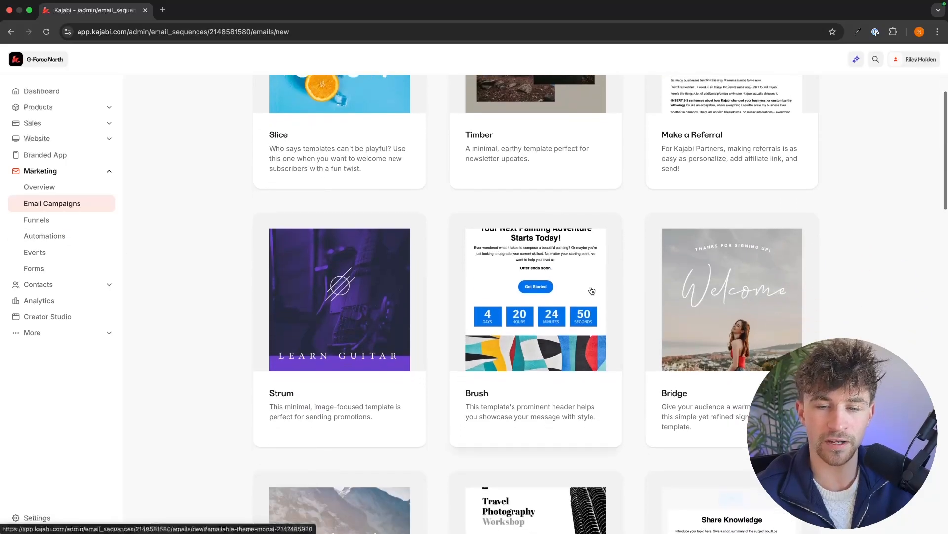
{"action": "scroll", "coordinate": [819, 297], "scroll_direction": "up", "scroll_amount": 10}
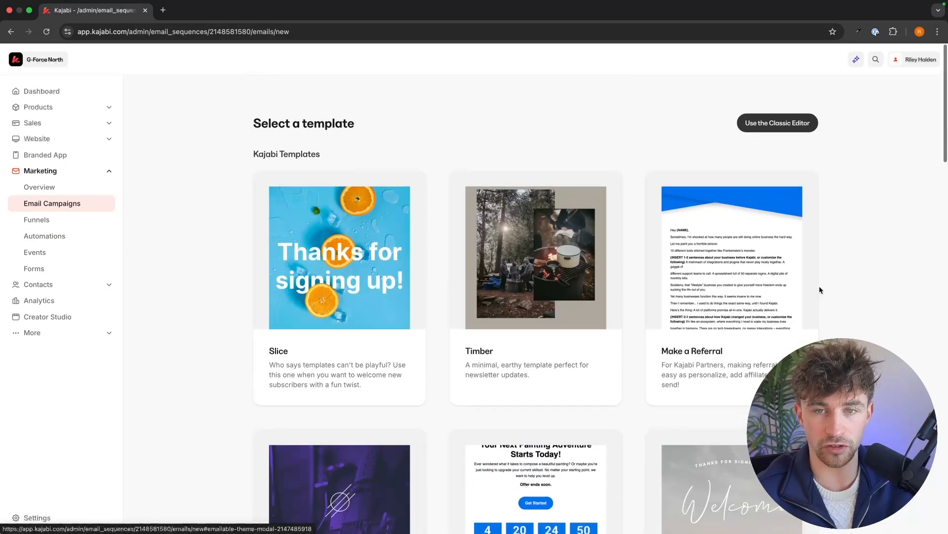
{"action": "left_click", "coordinate": [783, 101]}
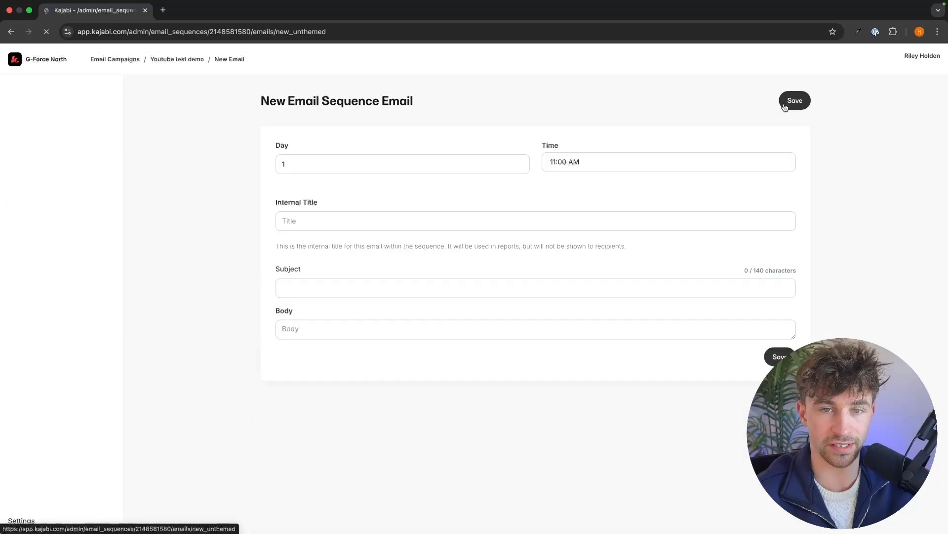
Set the first email's send day to 0
{"action": "scroll", "coordinate": [628, 183], "scroll_direction": "down", "scroll_amount": 1}
{"action": "scroll", "coordinate": [628, 183], "scroll_direction": "up", "scroll_amount": 1}
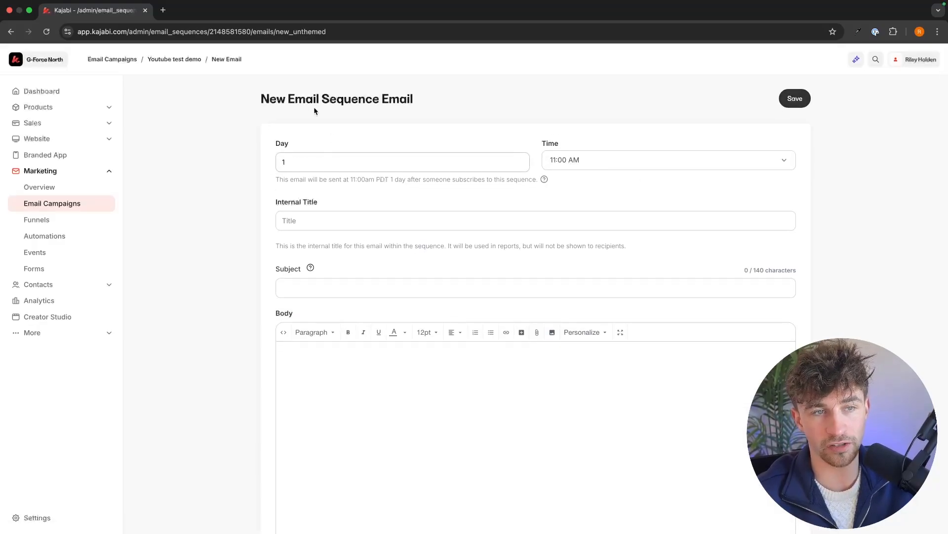
{"action": "left_click", "coordinate": [318, 163]}
{"action": "key", "text": "BackSpace"}
{"action": "type", "text": "0"}
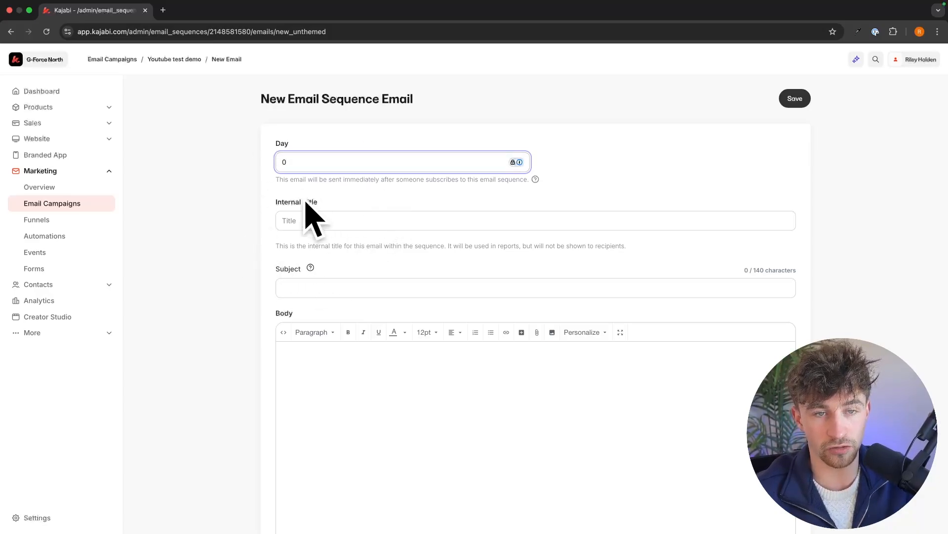
Enter "Welcome to Holden Academy" as the first email's internal title and reuse it as the subject
{"action": "left_click", "coordinate": [333, 222]}
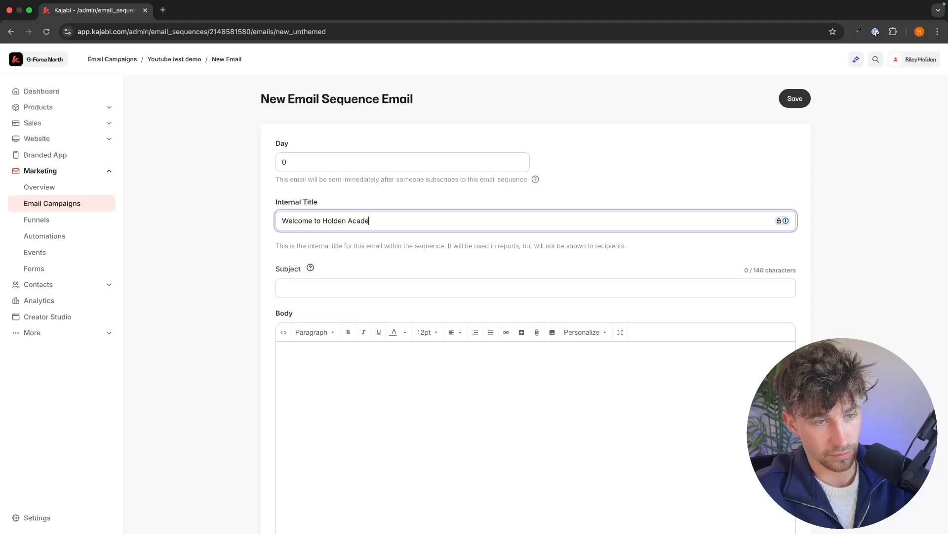
{"action": "scroll", "coordinate": [344, 234], "scroll_direction": "down", "scroll_amount": 2}
{"action": "key", "text": "super+a"}
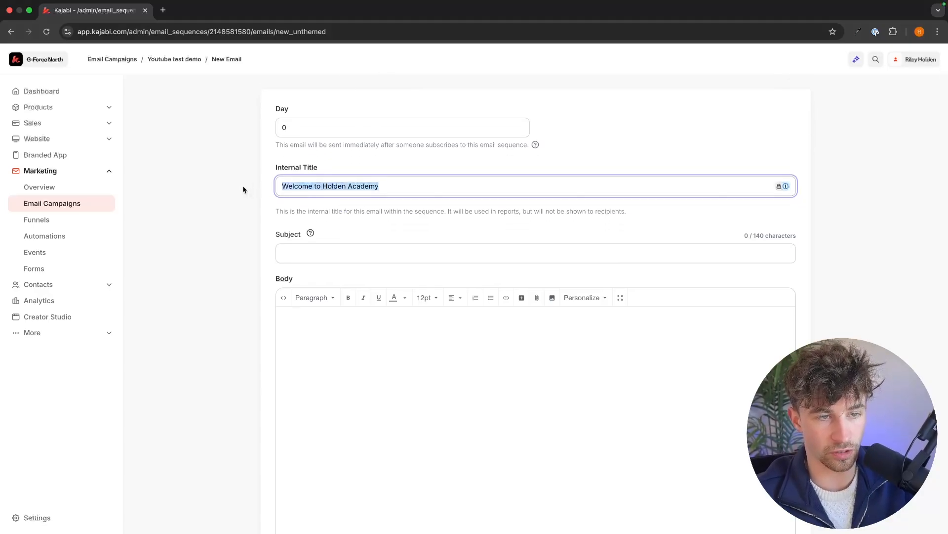
{"action": "key", "text": "super+c"}
{"action": "left_click", "coordinate": [330, 245]}
{"action": "key", "text": "super+v"}
Fill the email body with the placeholder lines "rgjnrekjg", "egrerougnre" and "goreugnerklj", and save the email
{"action": "scroll", "coordinate": [396, 223], "scroll_direction": "down", "scroll_amount": 3}
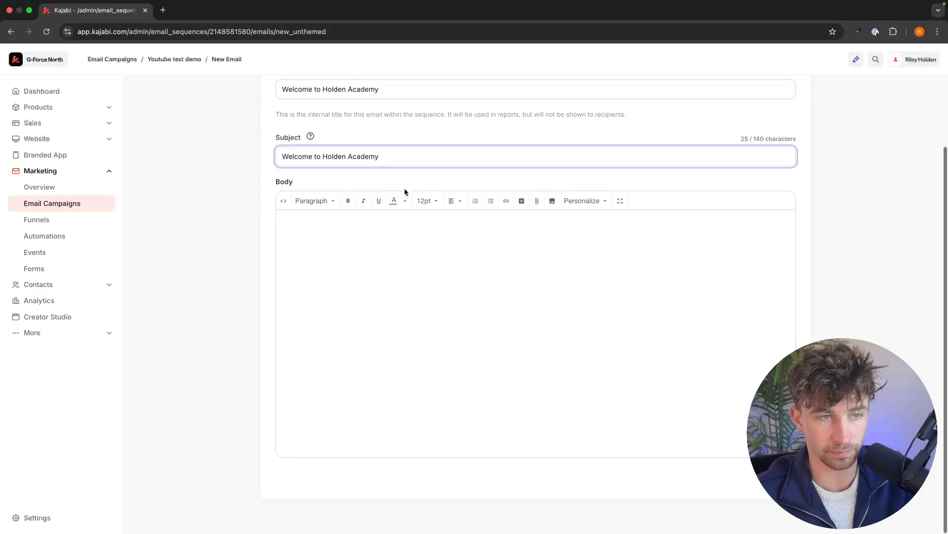
{"action": "left_click", "coordinate": [338, 300]}
{"action": "type", "text": "rgjnrekjg"}
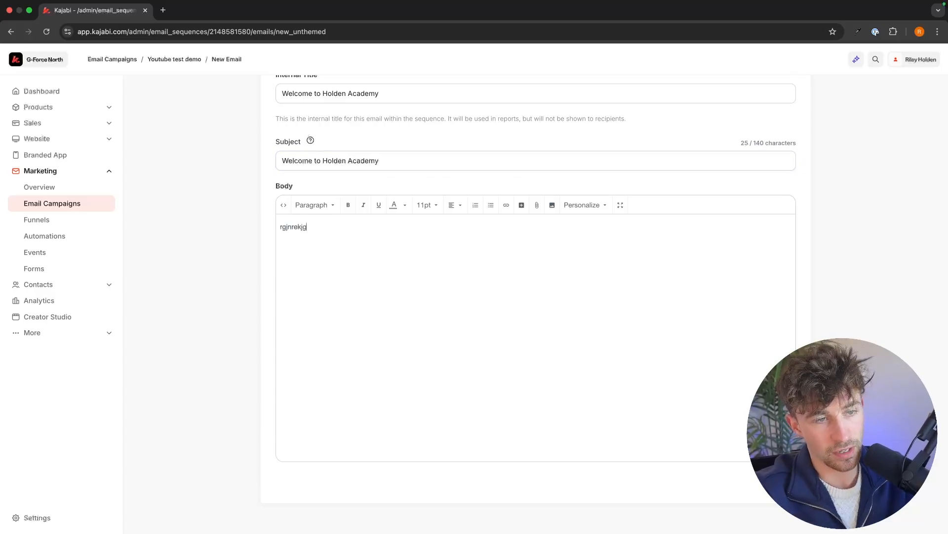
{"action": "key", "text": "Return"}
{"action": "type", "text": "egrerougnre"}
{"action": "key", "text": "Return"}
{"action": "type", "text": "goreugnerklj"}
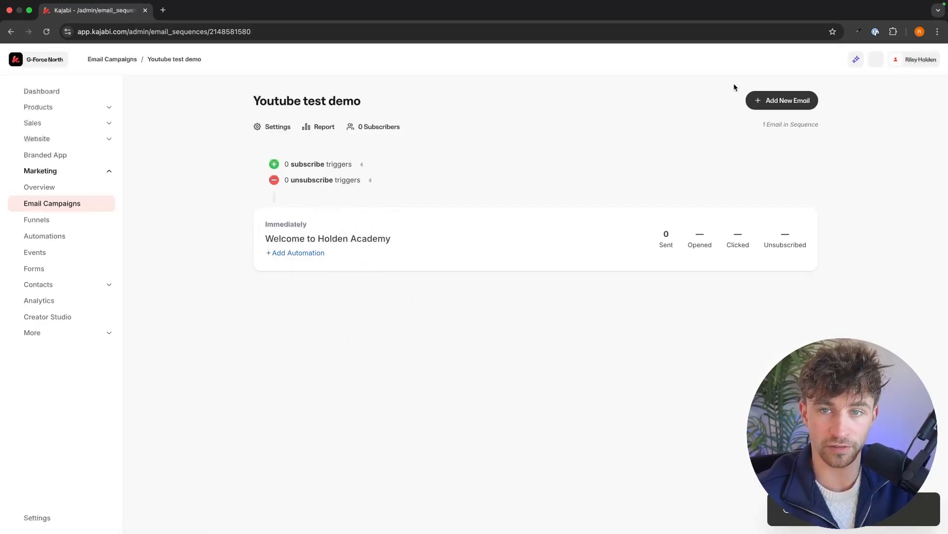
Add a second email in the Classic Editor, keep it at day 1, 11:00 AM, and set its internal title to "Your Free Gift"
{"action": "left_click", "coordinate": [778, 105]}
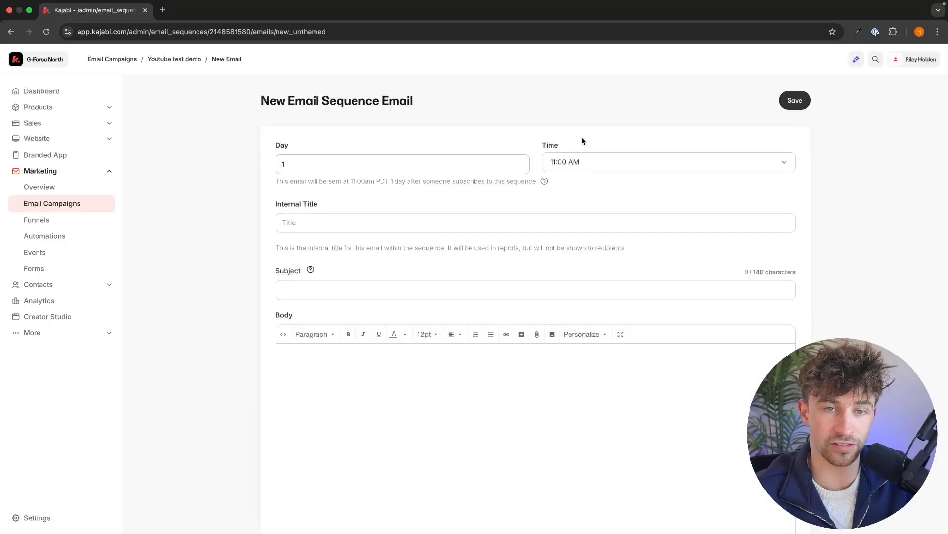
{"action": "left_click", "coordinate": [580, 162]}
{"action": "left_click", "coordinate": [459, 192]}
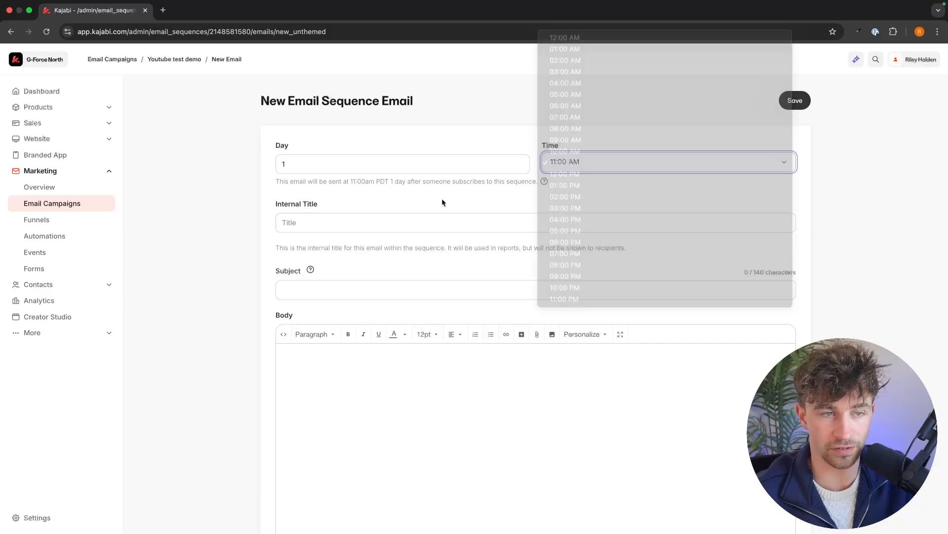
{"action": "left_click", "coordinate": [402, 224]}
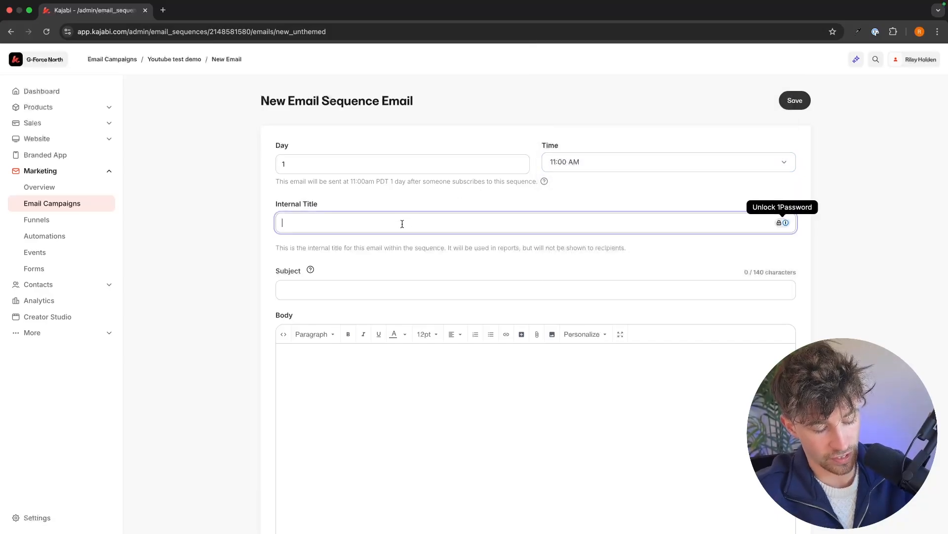
{"action": "type", "text": "Your Free Gir"}
{"action": "type", "text": "t"}
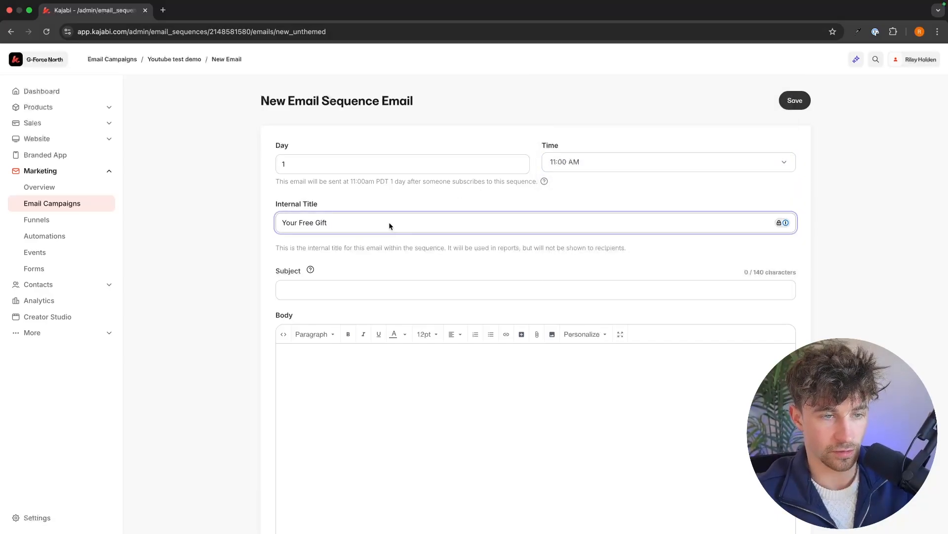
Copy the internal title "Your Free Gift" into the second email's subject
{"action": "left_click_drag", "start_coordinate": [389, 221], "coordinate": [251, 224]}
{"action": "key", "text": "ctrl+c"}
{"action": "left_click", "coordinate": [346, 290]}
{"action": "key", "text": "ctrl+v"}
Enter placeholder text starting with "jgnre" in the second email's body and save the email
{"action": "scroll", "coordinate": [420, 291], "scroll_direction": "down", "scroll_amount": 3}
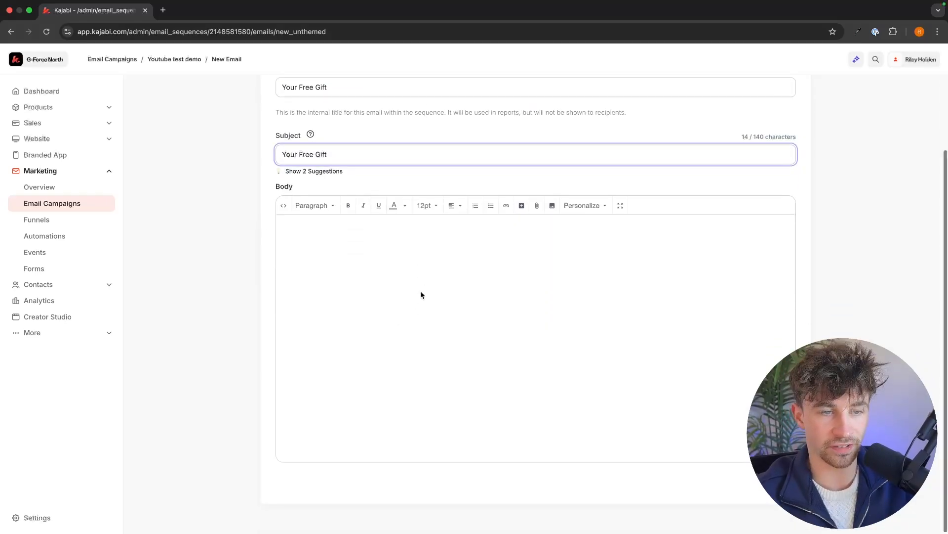
{"action": "left_click", "coordinate": [425, 284]}
{"action": "type", "text": "jgnre"}
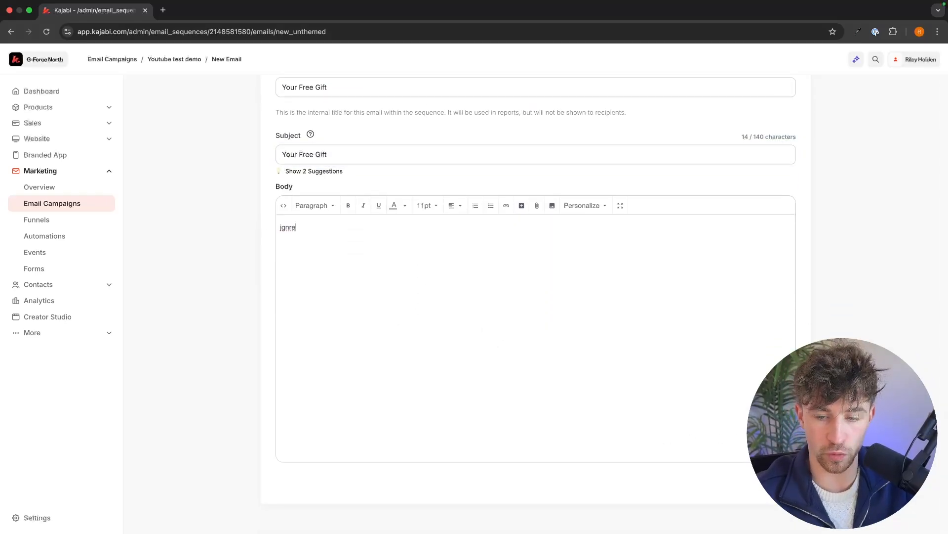
{"action": "key", "text": "super+r"}
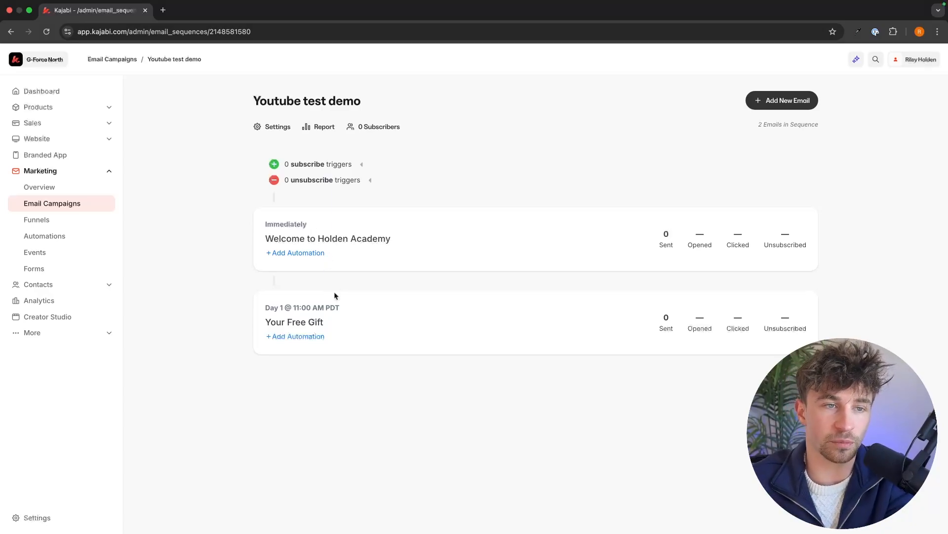
Add a subscribe trigger to the sequence that fires when the Marketing Strategy Ebook Form is submitted
{"action": "left_click", "coordinate": [304, 169]}
{"action": "left_click", "coordinate": [314, 178]}
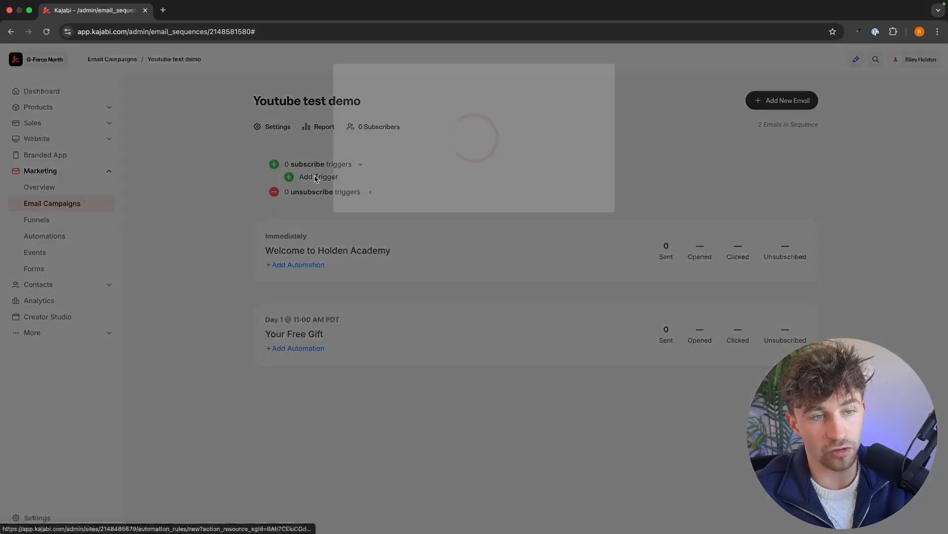
{"action": "left_click", "coordinate": [426, 178]}
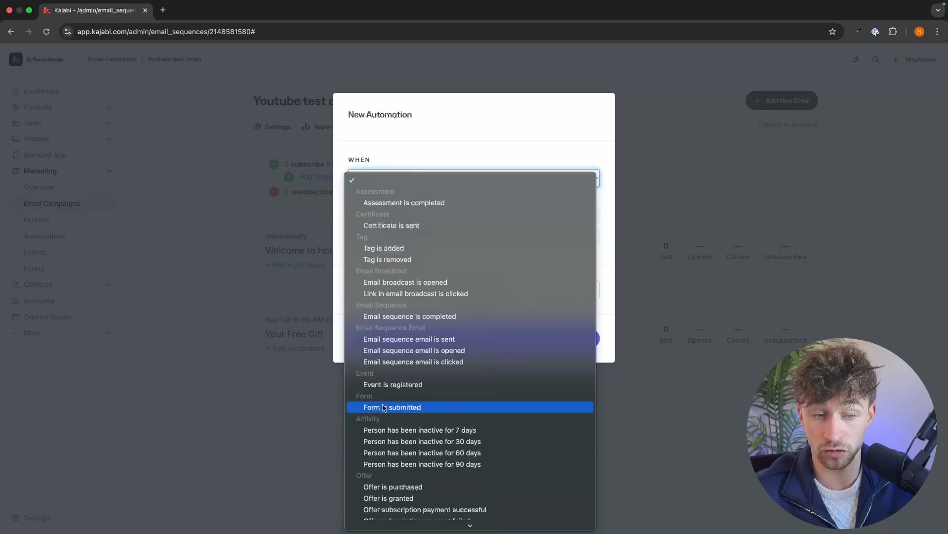
{"action": "left_click", "coordinate": [417, 410]}
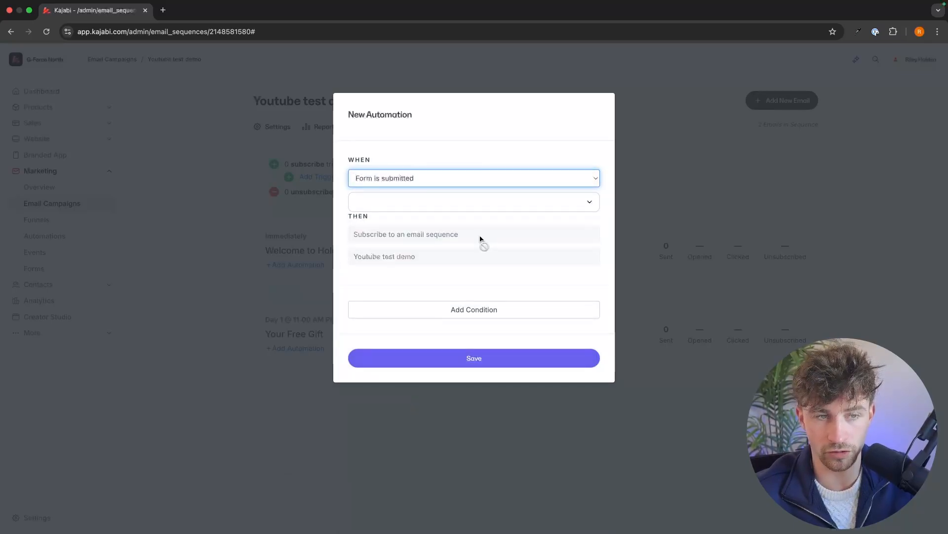
{"action": "left_click", "coordinate": [438, 211]}
{"action": "scroll", "coordinate": [422, 268], "scroll_direction": "down", "scroll_amount": 1}
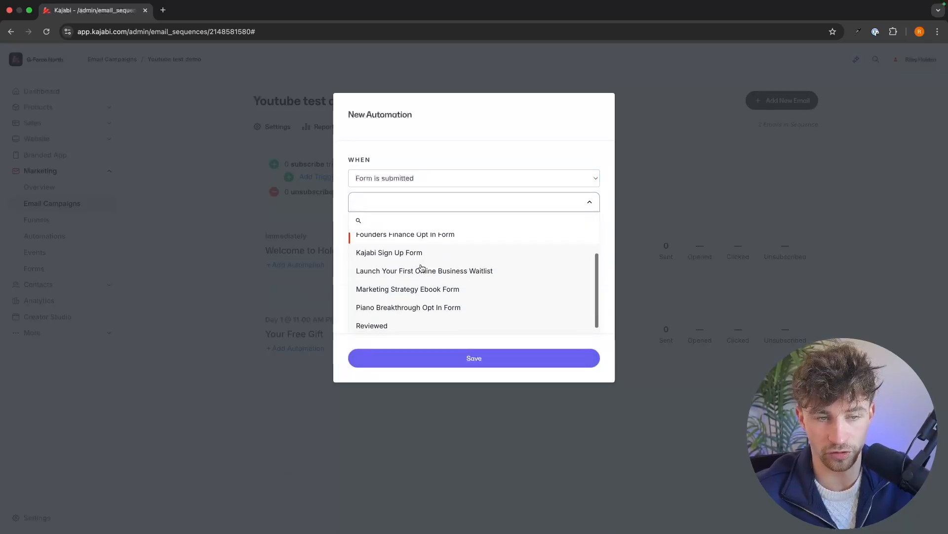
{"action": "left_click", "coordinate": [473, 292]}
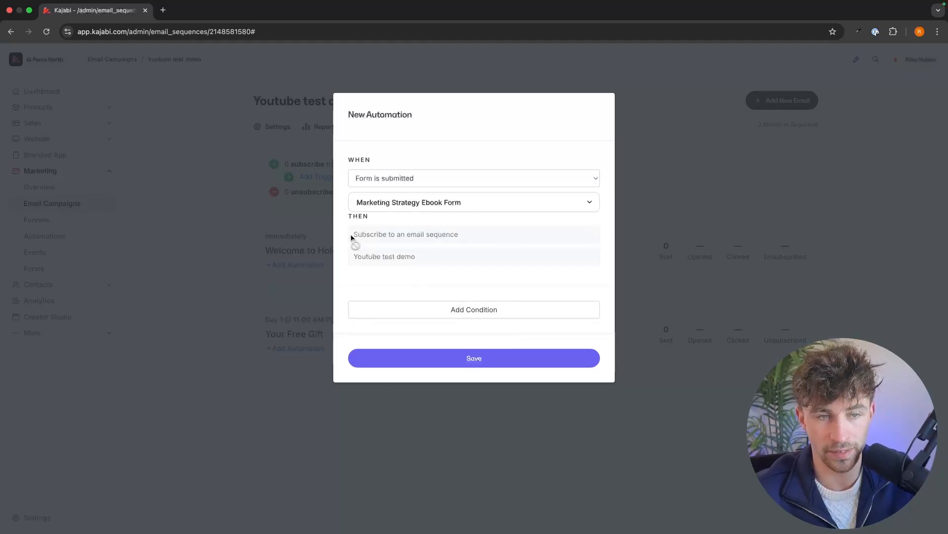
Review the new automation's subscribe action, its target sequence, and the trigger events available for it
{"action": "left_click_drag", "start_coordinate": [351, 238], "coordinate": [489, 239]}
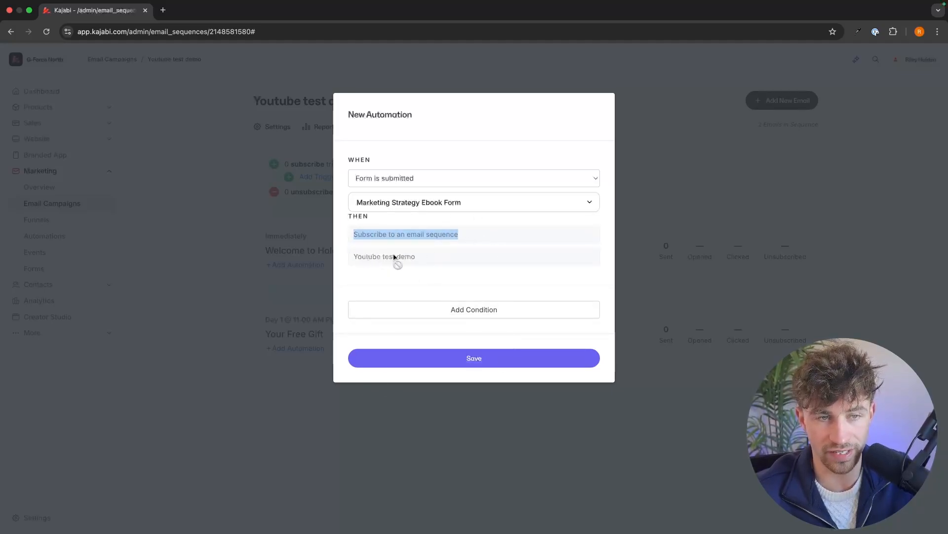
{"action": "left_click_drag", "start_coordinate": [395, 257], "coordinate": [419, 258]}
{"action": "left_click", "coordinate": [423, 181]}
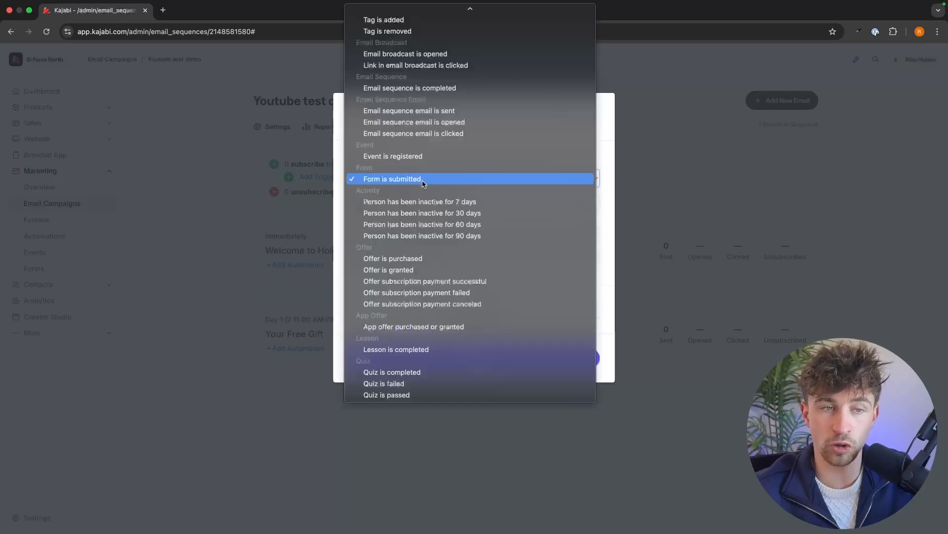
{"action": "mouse_move", "coordinate": [454, 7]}
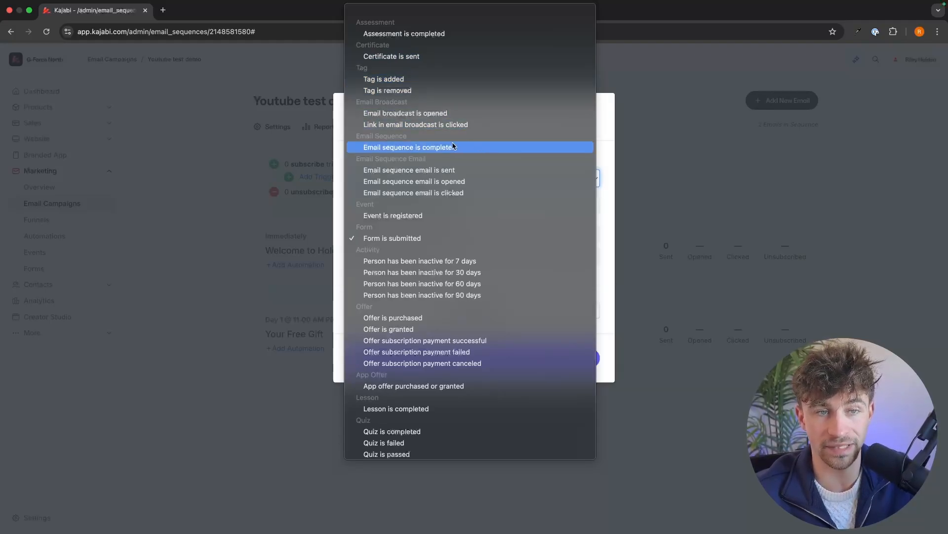
{"action": "left_click", "coordinate": [602, 137]}
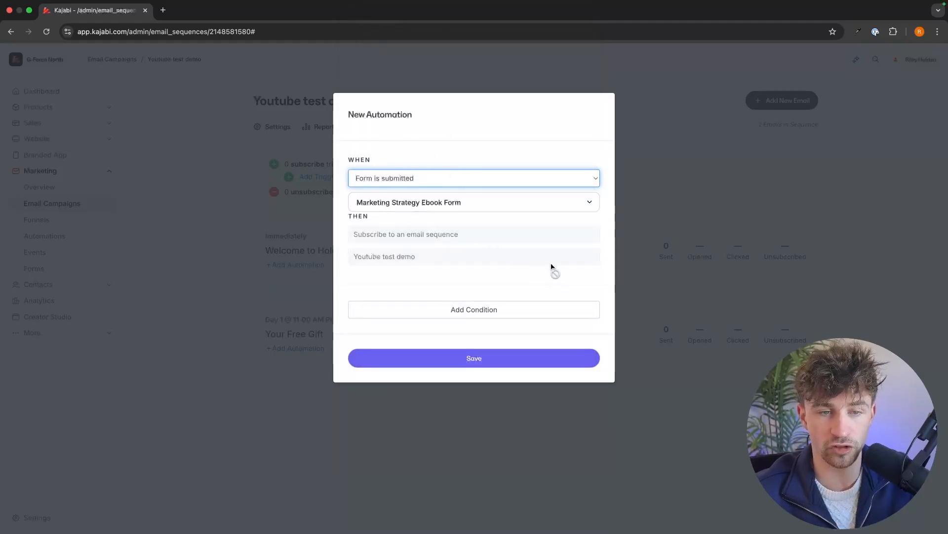
Try the trigger "Email sequence is completed" with the Kajabi Members Email Sequence, and discard the new automation
{"action": "left_click", "coordinate": [451, 179]}
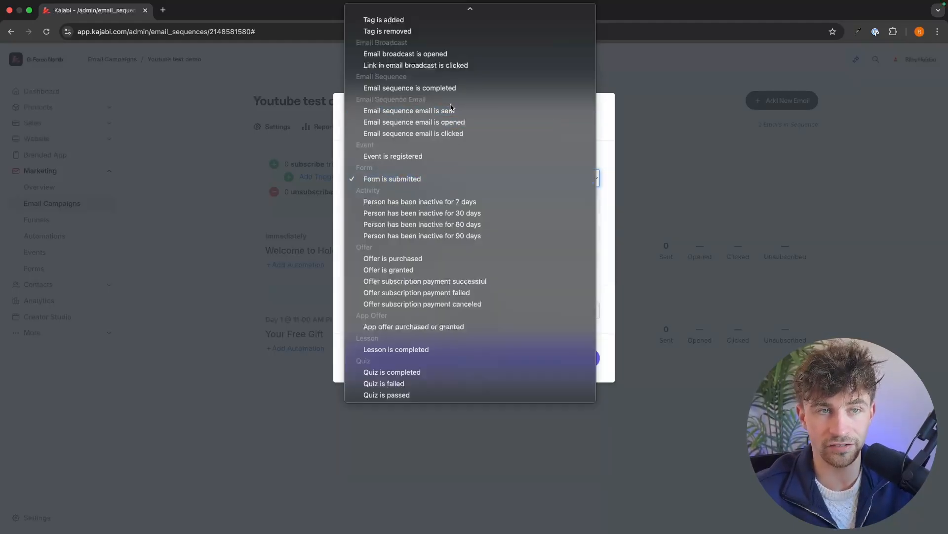
{"action": "left_click", "coordinate": [440, 88]}
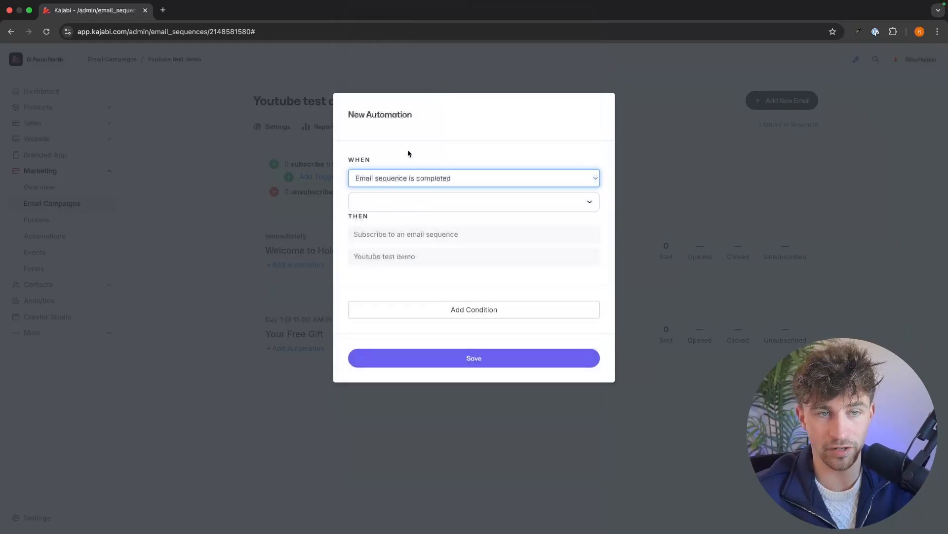
{"action": "left_click", "coordinate": [405, 207]}
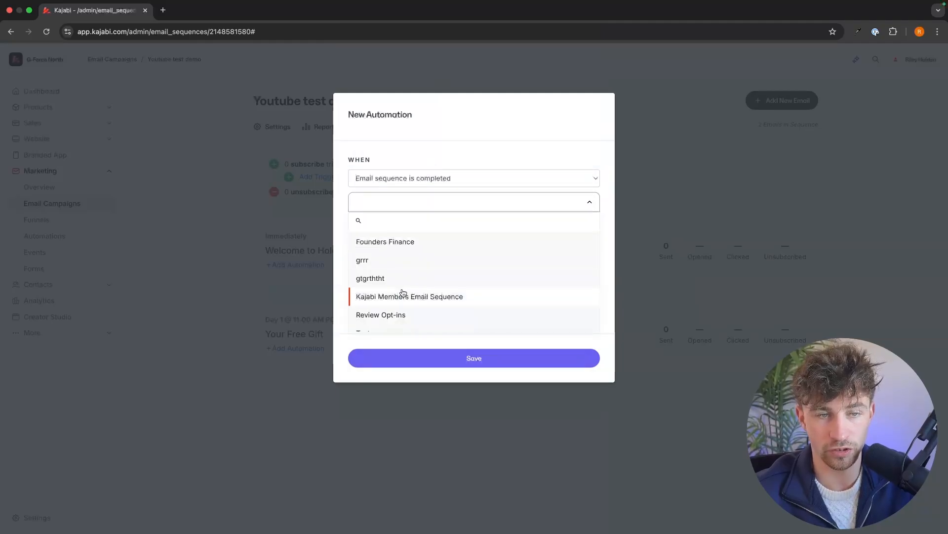
{"action": "scroll", "coordinate": [406, 296], "scroll_direction": "down", "scroll_amount": 1}
{"action": "left_click", "coordinate": [413, 273]}
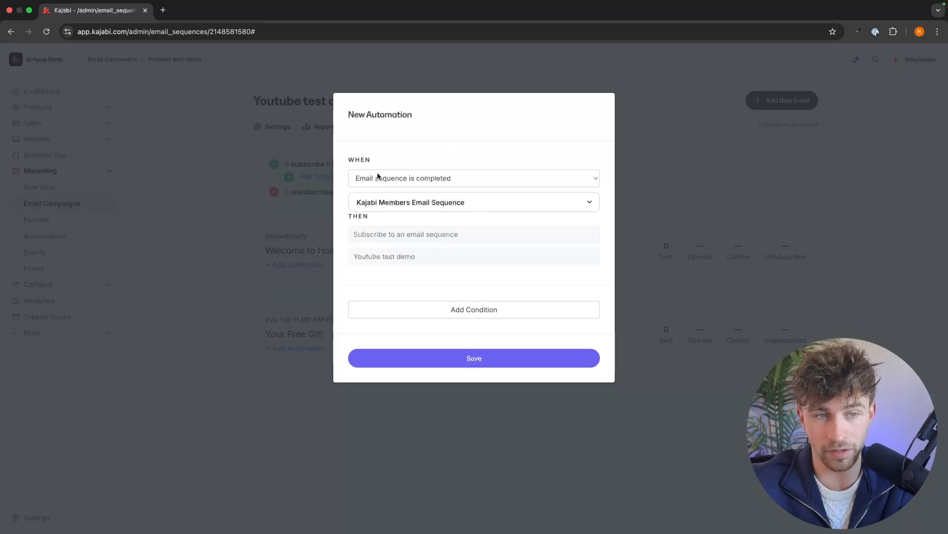
{"action": "left_click", "coordinate": [532, 169]}
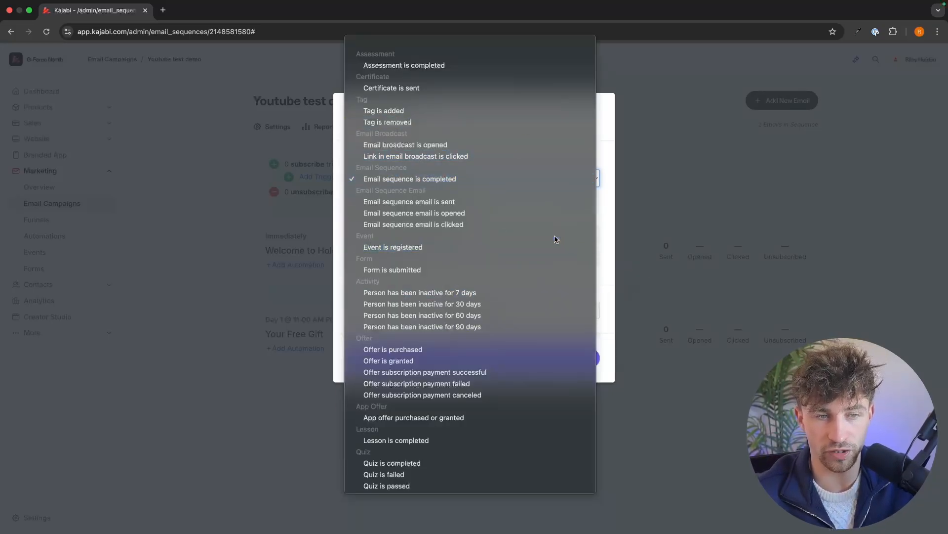
{"action": "left_click", "coordinate": [684, 274]}
{"action": "left_click", "coordinate": [667, 250]}
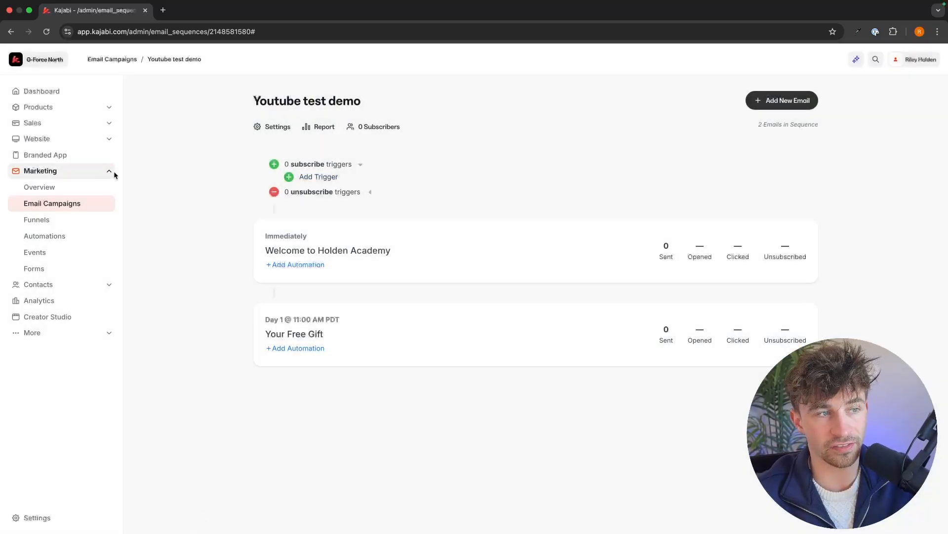
Create a new email campaign of type Email Sequence titled "Inactive"
{"action": "left_click", "coordinate": [78, 209]}
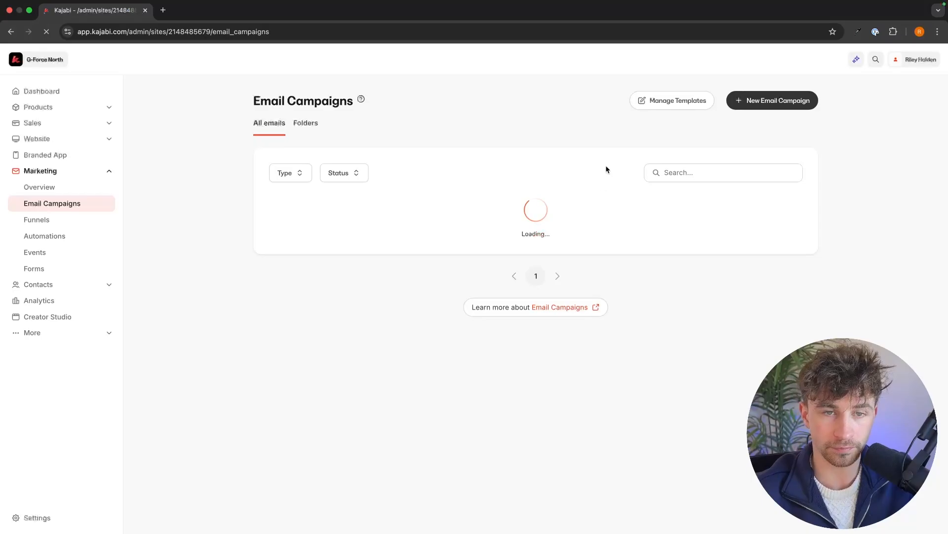
{"action": "left_click", "coordinate": [778, 102]}
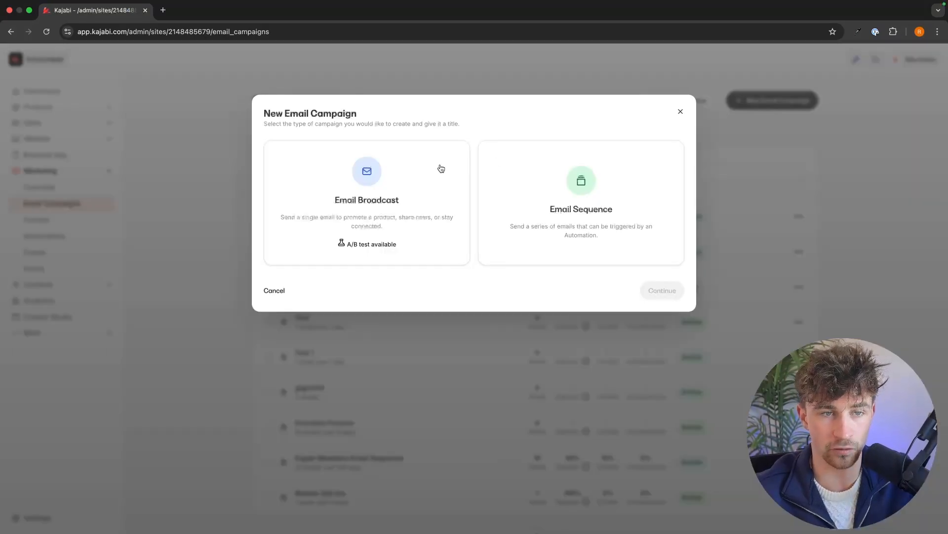
{"action": "left_click", "coordinate": [624, 221]}
{"action": "left_click", "coordinate": [371, 305]}
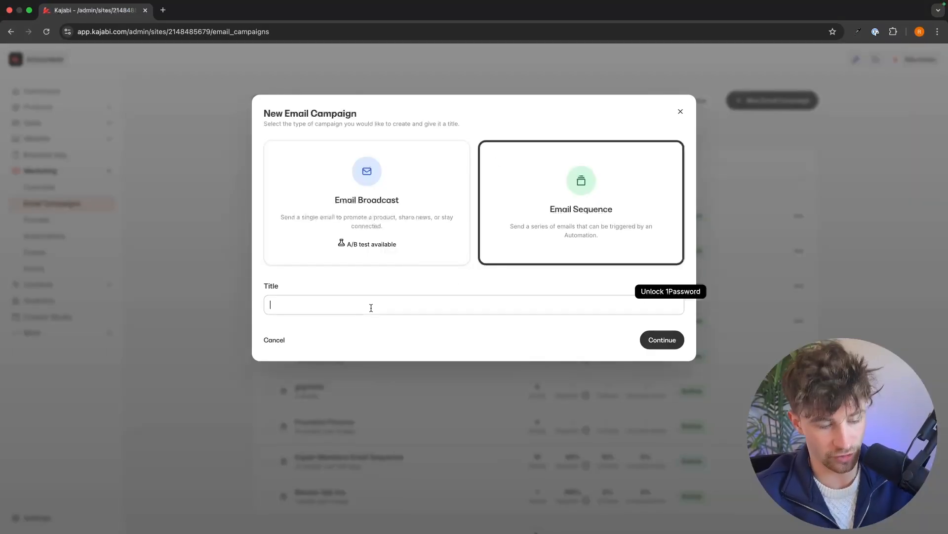
{"action": "type", "text": "Inactive"}
{"action": "left_click", "coordinate": [674, 340]}
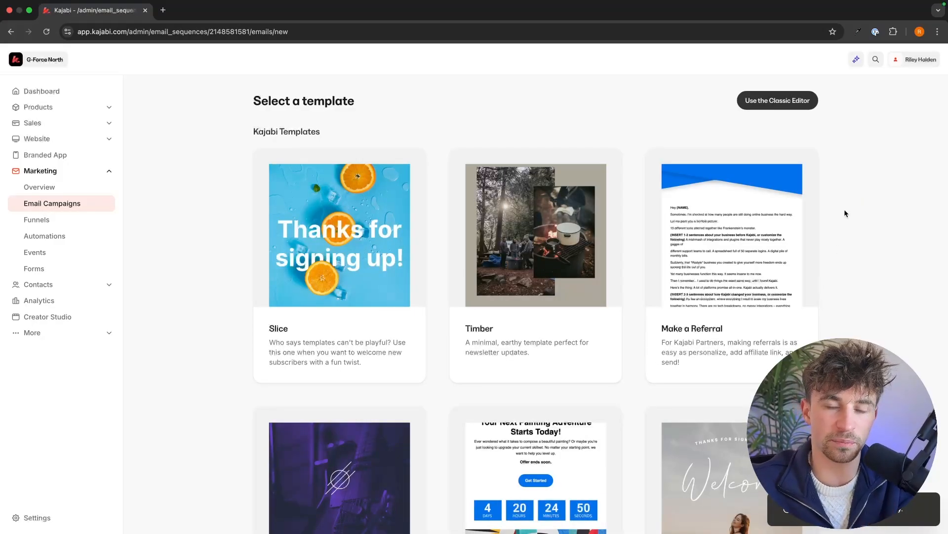
Start the Inactive sequence's first email in the Classic Editor with the internal title "Are you interested?"
{"action": "left_click", "coordinate": [780, 104]}
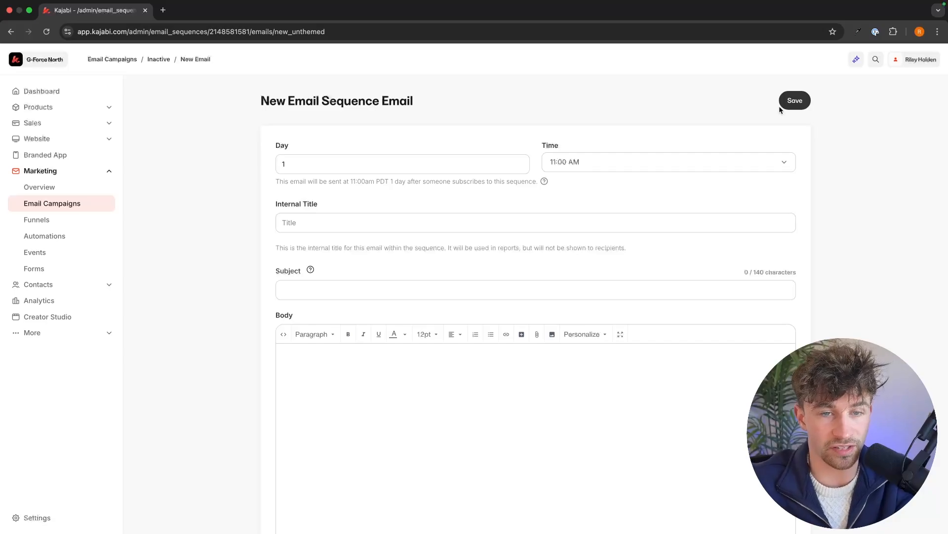
{"action": "scroll", "coordinate": [407, 225], "scroll_direction": "down", "scroll_amount": 1}
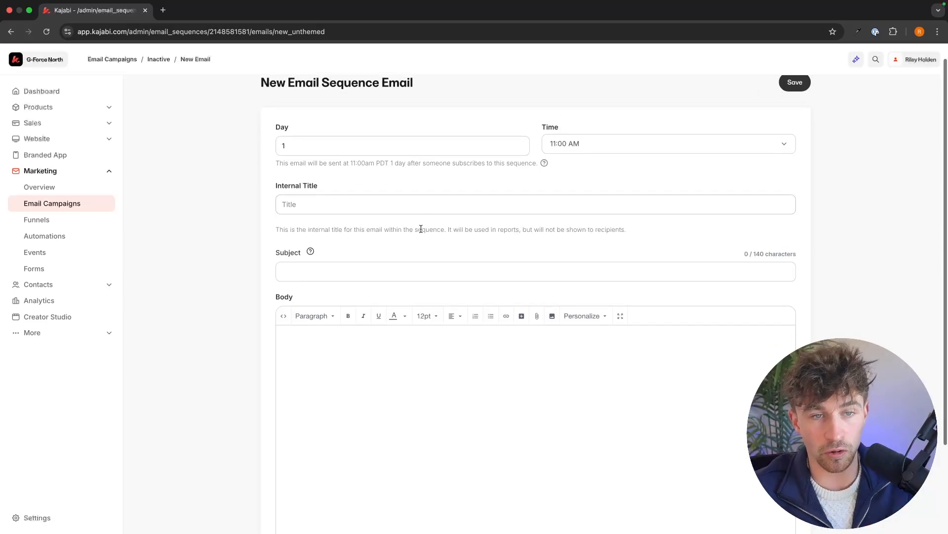
{"action": "left_click", "coordinate": [386, 202]}
{"action": "type", "text": "Are you interested?"}
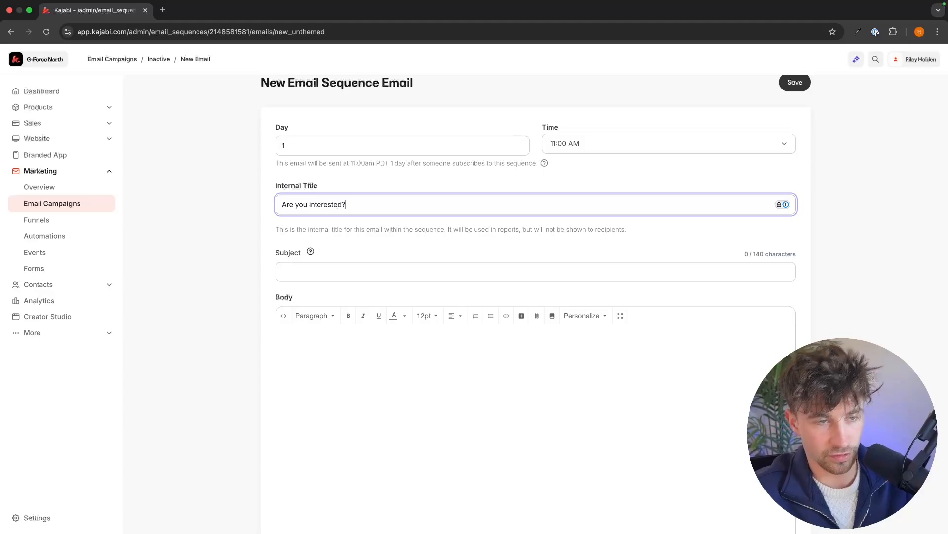
Copy the internal title "Are you interested?" into the email's subject
{"action": "left_click_drag", "start_coordinate": [346, 205], "coordinate": [199, 203]}
{"action": "type", "text": "Your Free Gift"}
{"action": "left_click", "coordinate": [314, 272]}
{"action": "key", "text": "super+z"}
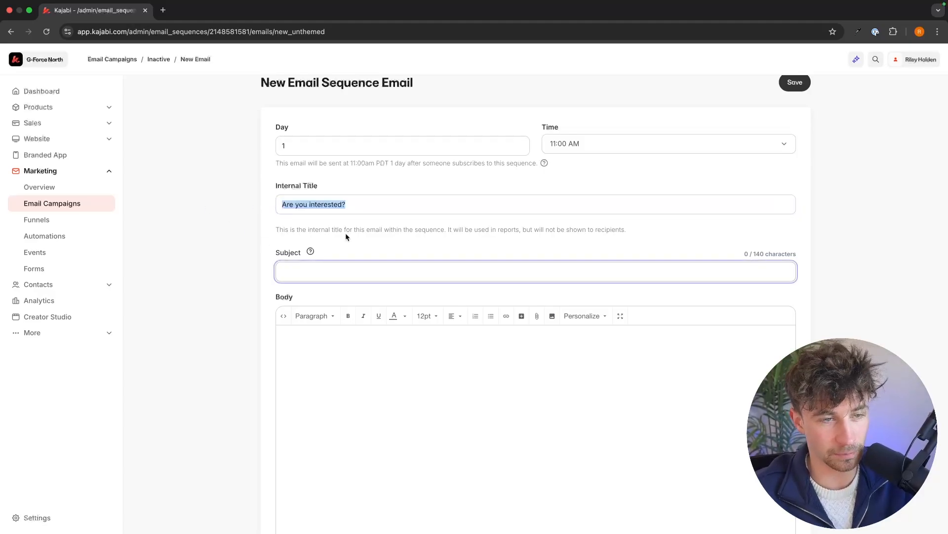
{"action": "key", "text": "super+c"}
{"action": "left_click", "coordinate": [322, 273]}
{"action": "key", "text": "super+v"}
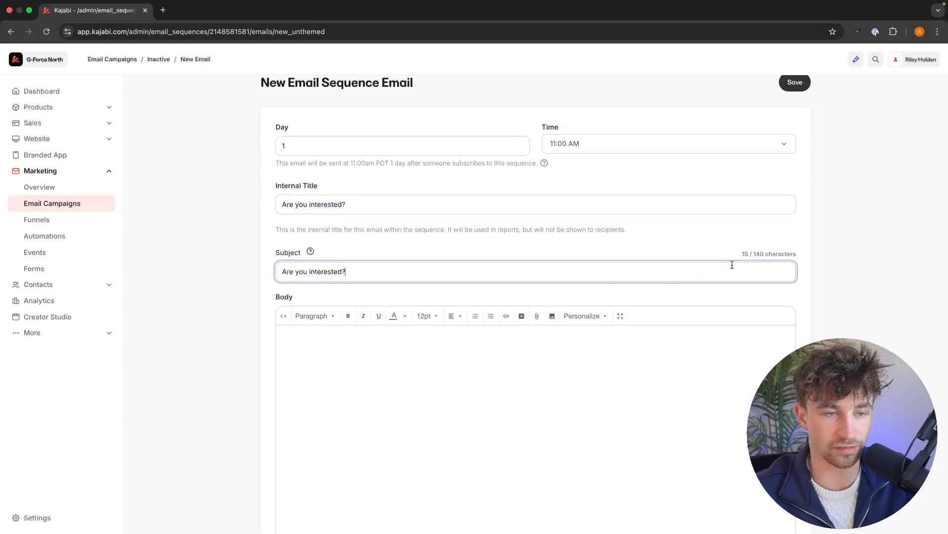
Enter placeholder text starting with "fghrethte" in the email's body and save the email
{"action": "left_click", "coordinate": [803, 82]}
{"action": "left_click", "coordinate": [538, 399]}
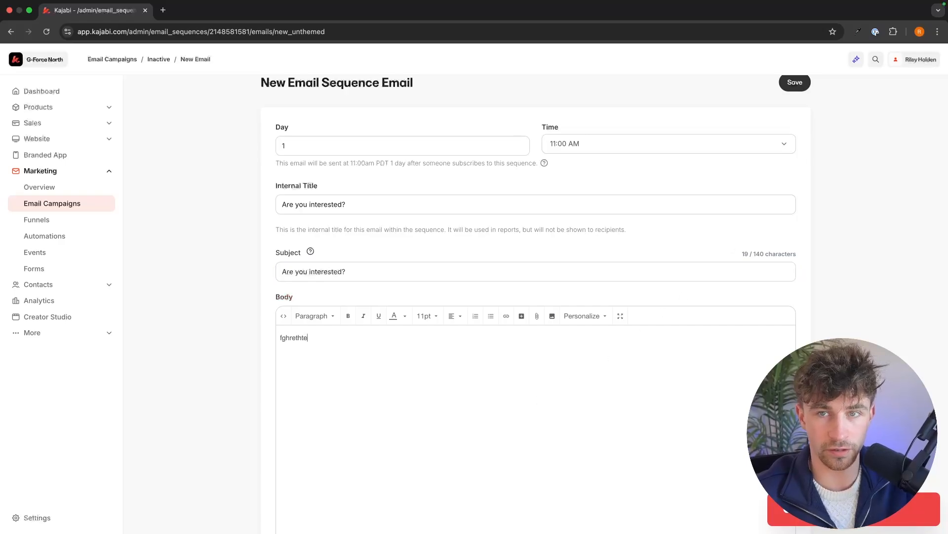
{"action": "left_click", "coordinate": [794, 82]}
Add a subscribe trigger to the Inactive sequence for people who have been inactive for 30 days, and save it
{"action": "left_click", "coordinate": [296, 168]}
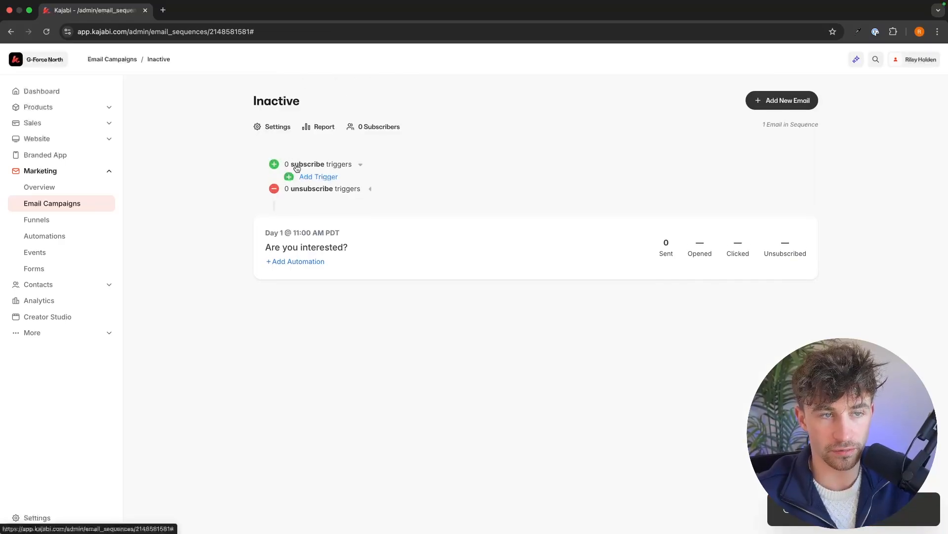
{"action": "left_click", "coordinate": [315, 177]}
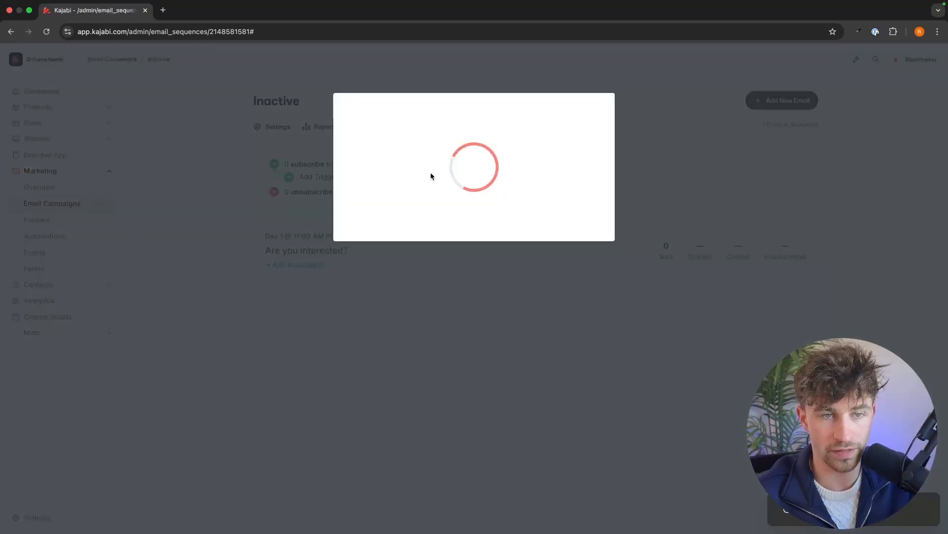
{"action": "left_click", "coordinate": [432, 174]}
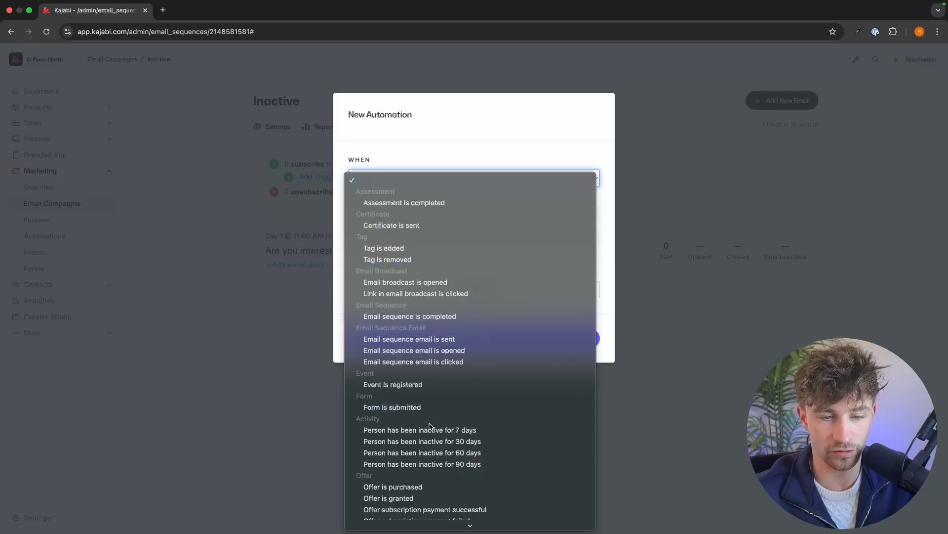
{"action": "left_click", "coordinate": [434, 440]}
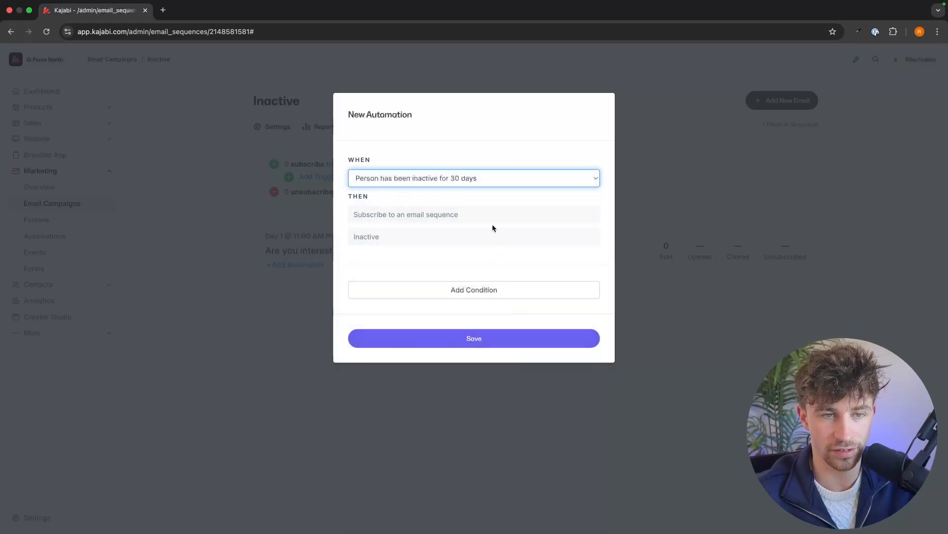
{"action": "left_click_drag", "start_coordinate": [353, 214], "coordinate": [483, 218]}
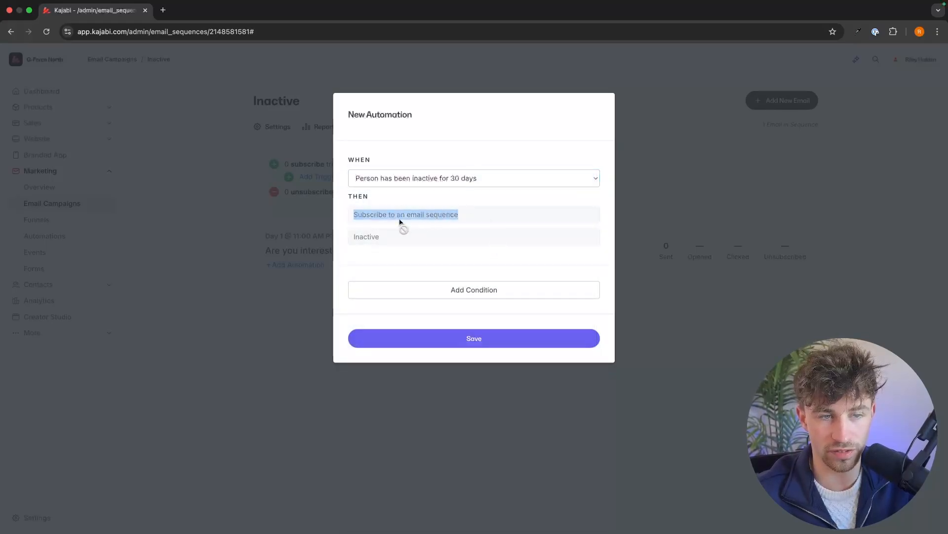
{"action": "left_click_drag", "start_coordinate": [354, 236], "coordinate": [405, 244]}
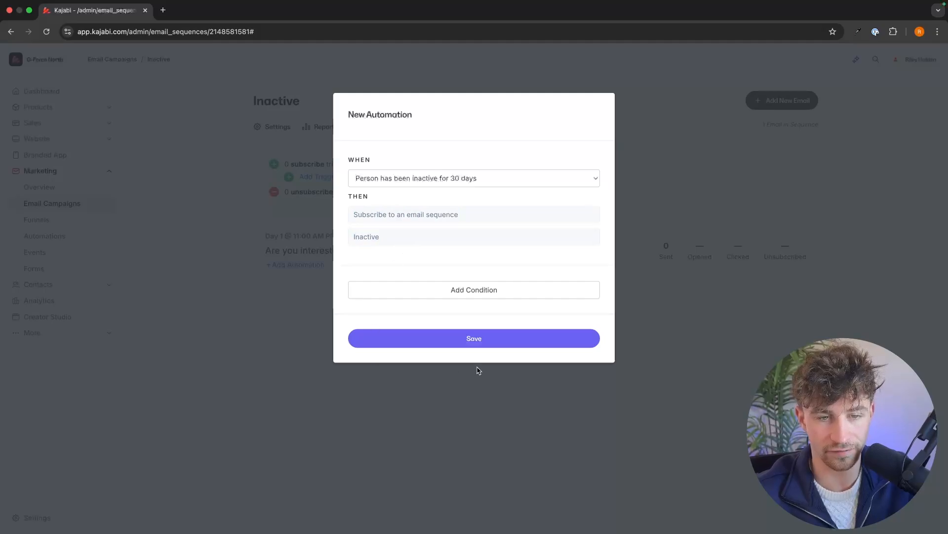
{"action": "left_click", "coordinate": [471, 345]}
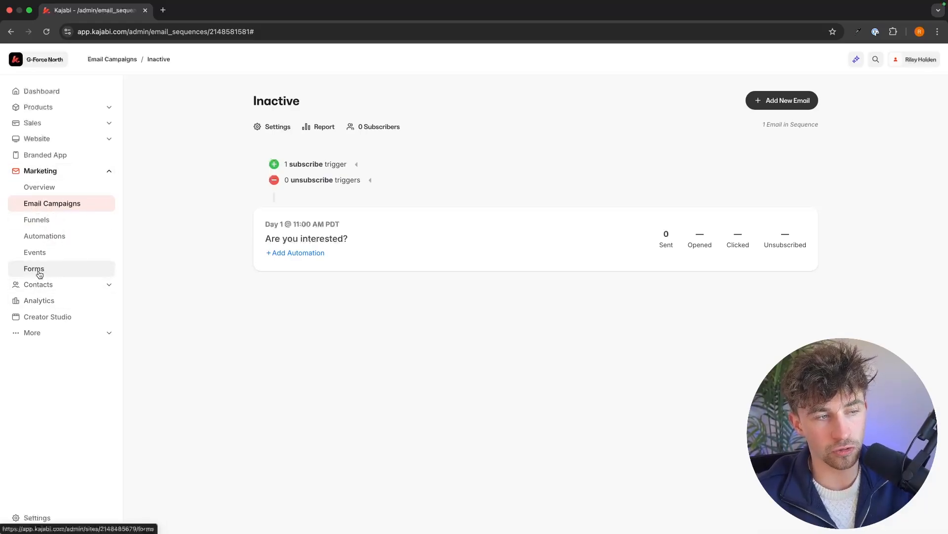
Start a new automation under Marketing Automations that triggers when the Kajabi Members Email Sequence is completed
{"action": "left_click", "coordinate": [46, 239]}
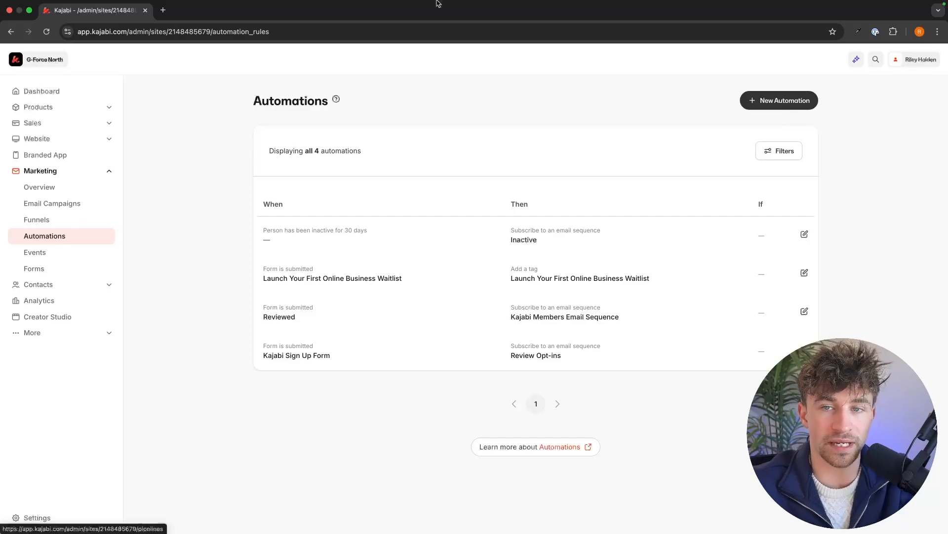
{"action": "left_click", "coordinate": [756, 101]}
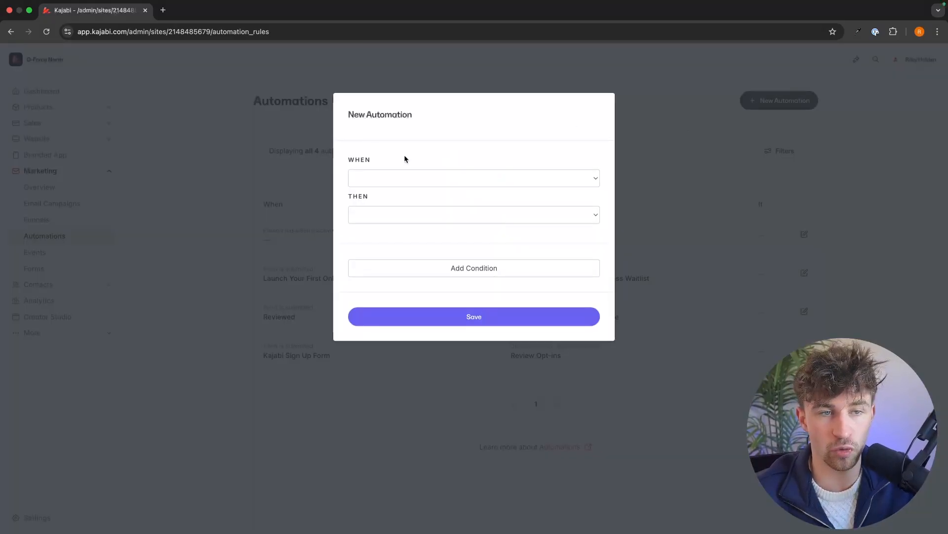
{"action": "left_click", "coordinate": [375, 178]}
{"action": "scroll", "coordinate": [427, 469], "scroll_direction": "down", "scroll_amount": 3}
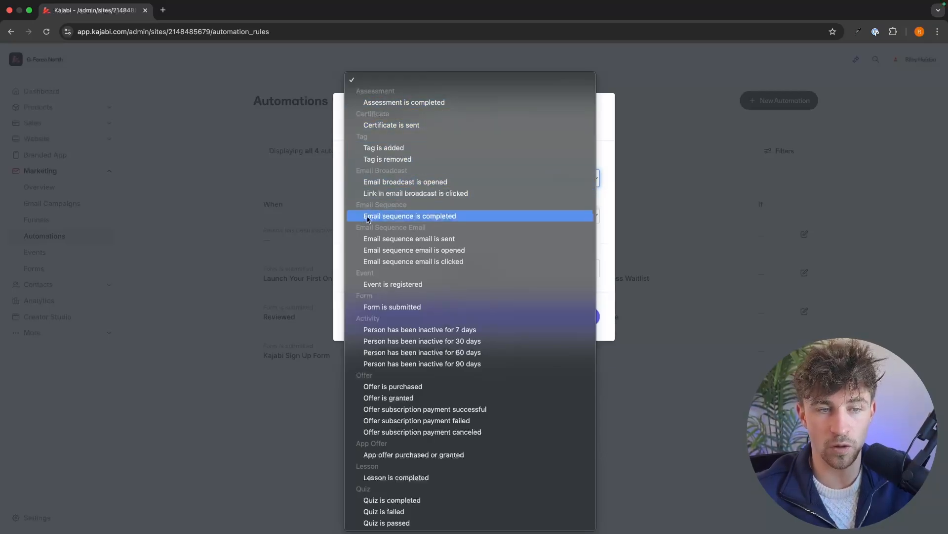
{"action": "left_click", "coordinate": [423, 215]}
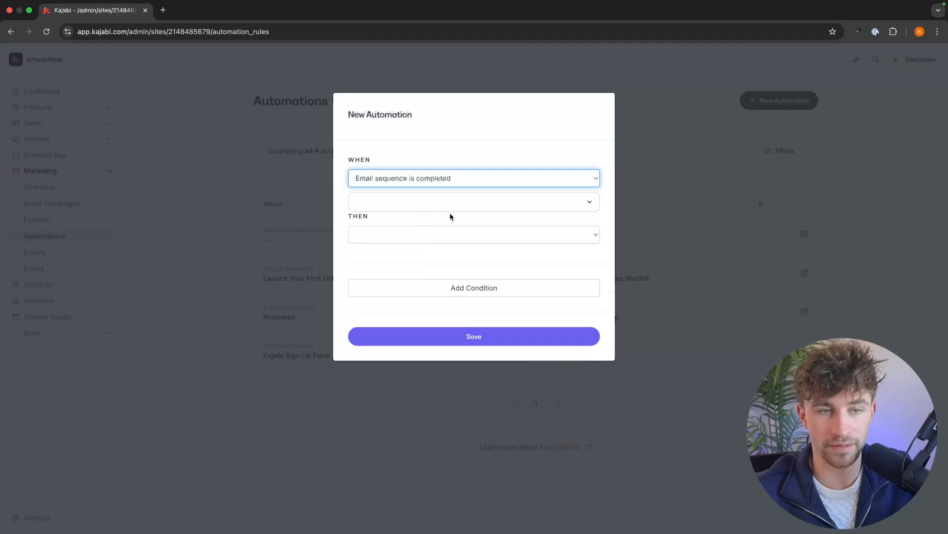
{"action": "left_click", "coordinate": [446, 210]}
{"action": "scroll", "coordinate": [444, 242], "scroll_direction": "down", "scroll_amount": 1}
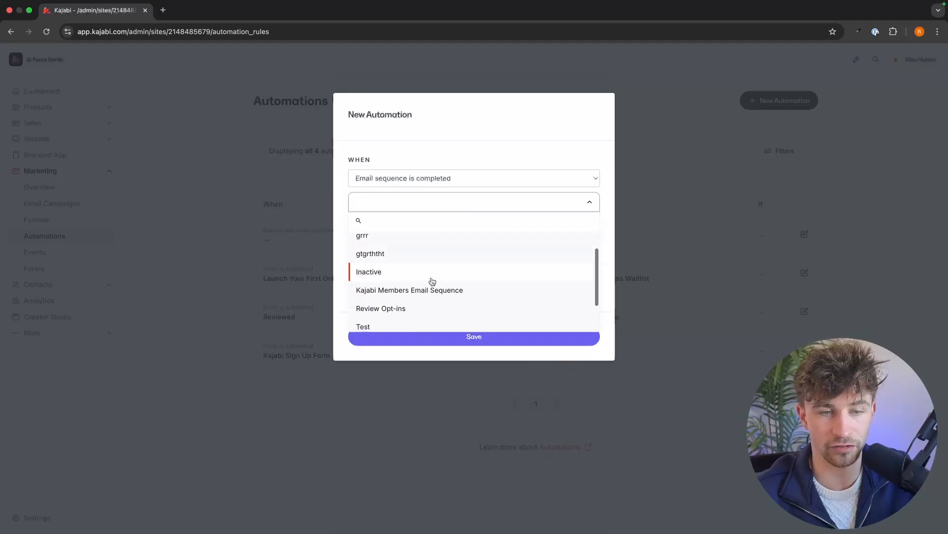
{"action": "left_click", "coordinate": [389, 292]}
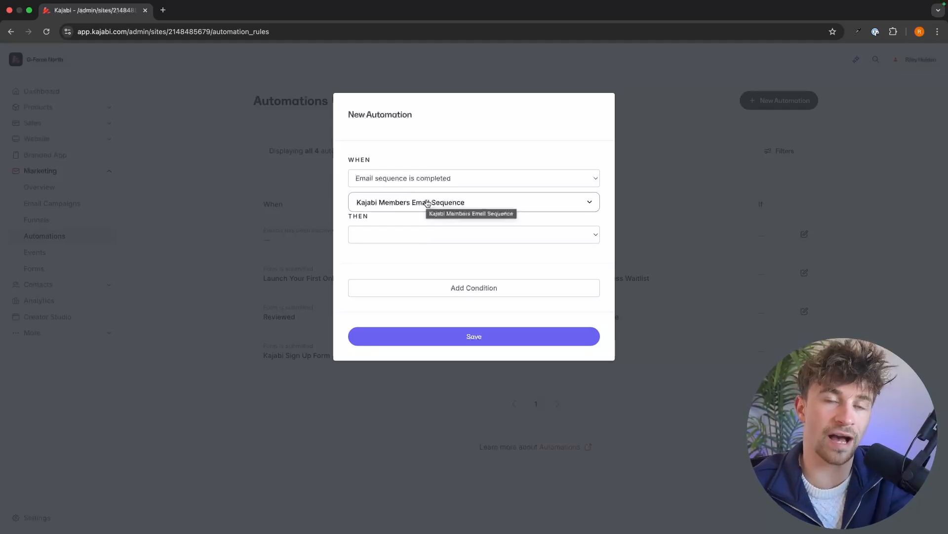
Set the automation's action to add a new tag "Completed Kajabi Members Sequence" and save the automation
{"action": "left_click", "coordinate": [428, 232]}
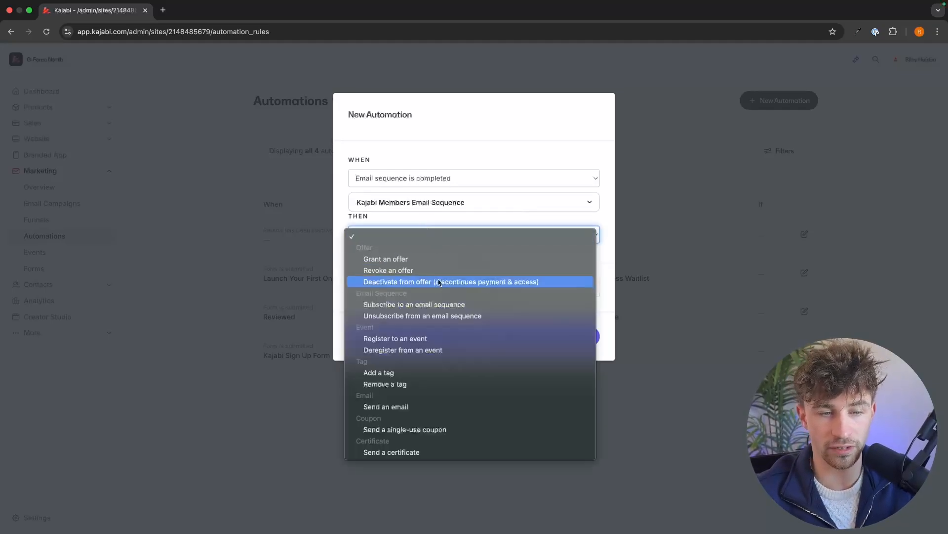
{"action": "left_click", "coordinate": [406, 373]}
{"action": "left_click", "coordinate": [422, 259]}
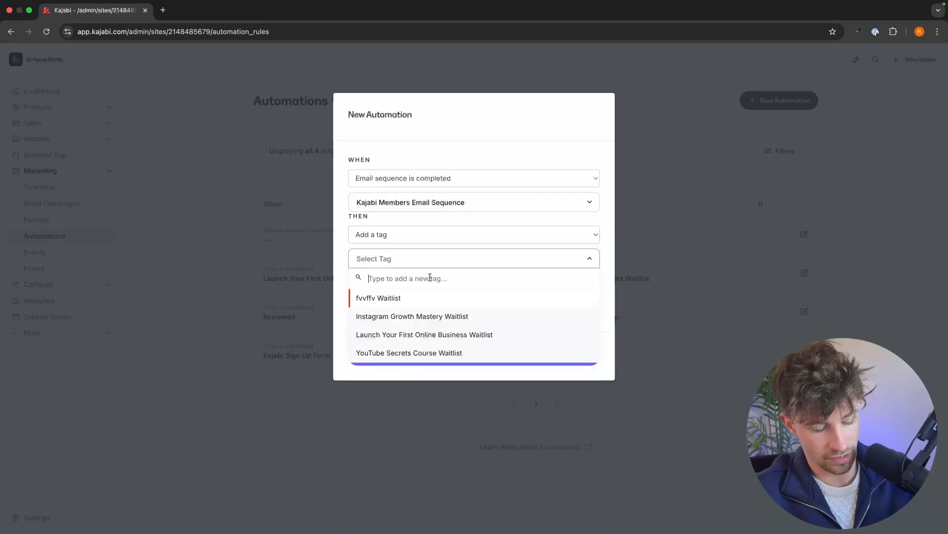
{"action": "type", "text": "Completed"}
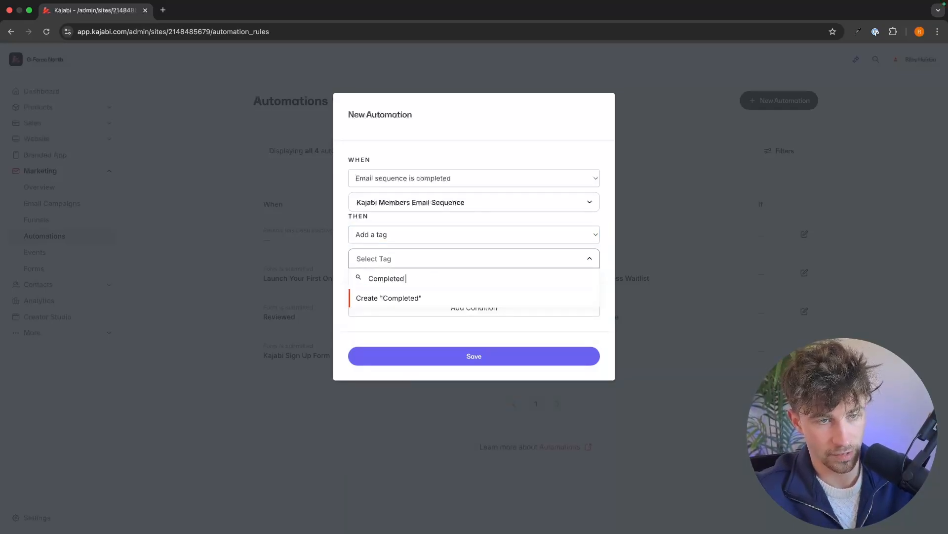
{"action": "type", "text": " Kajabi Mem"}
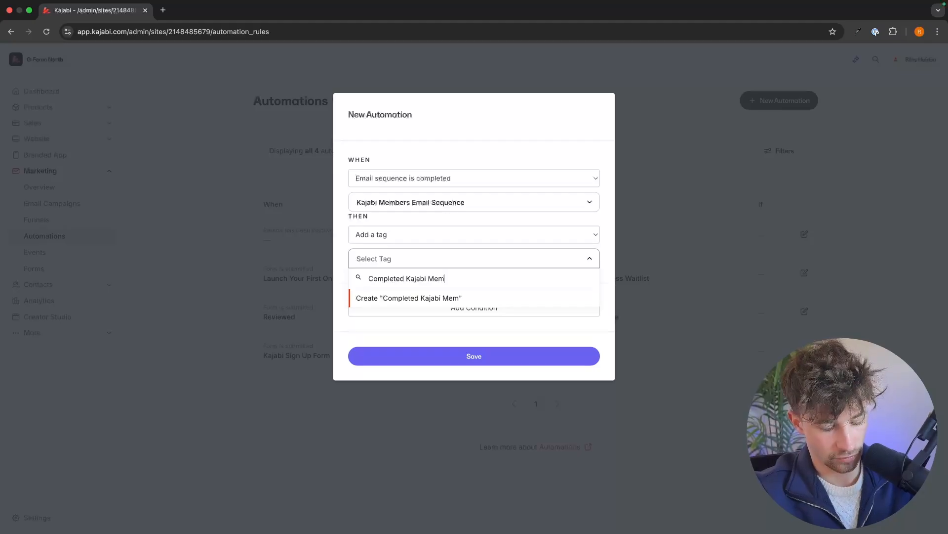
{"action": "type", "text": "bers Sequence"}
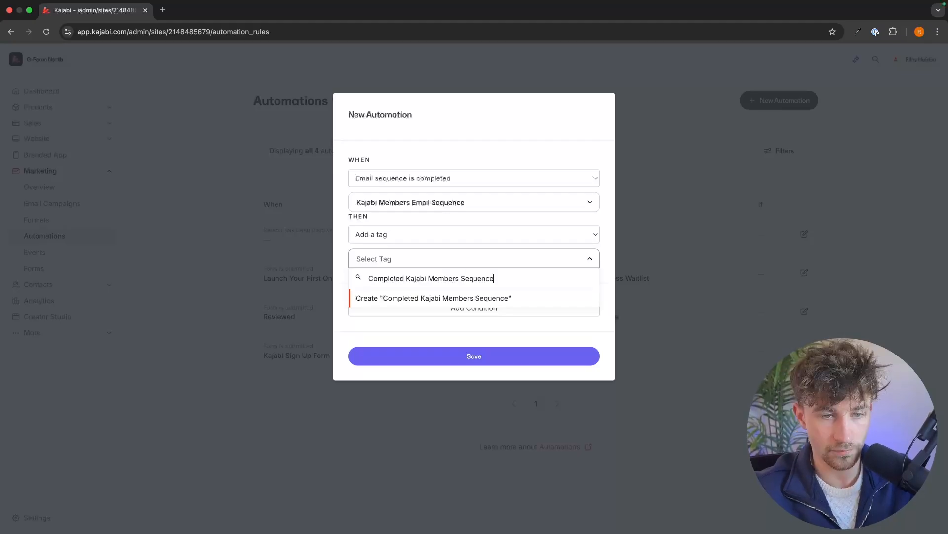
{"action": "left_click", "coordinate": [448, 300]}
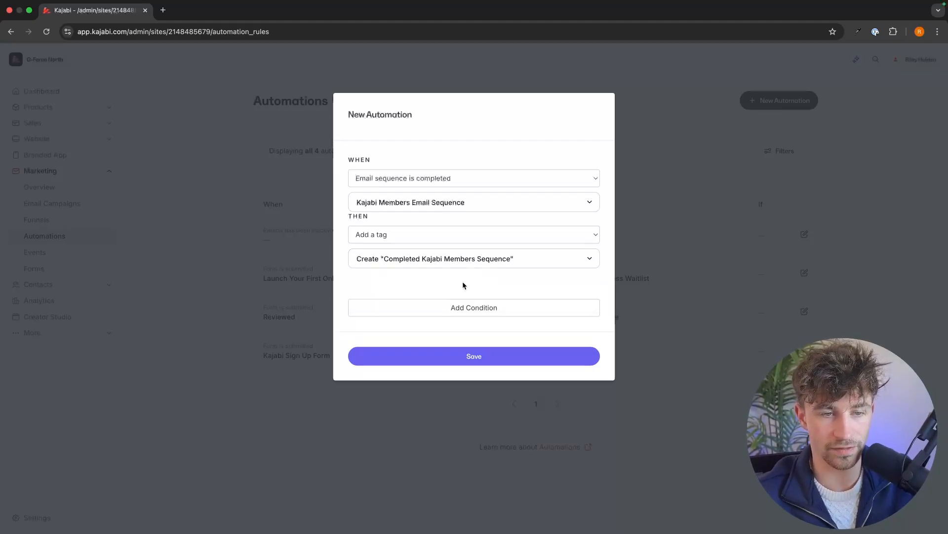
{"action": "left_click", "coordinate": [473, 356]}
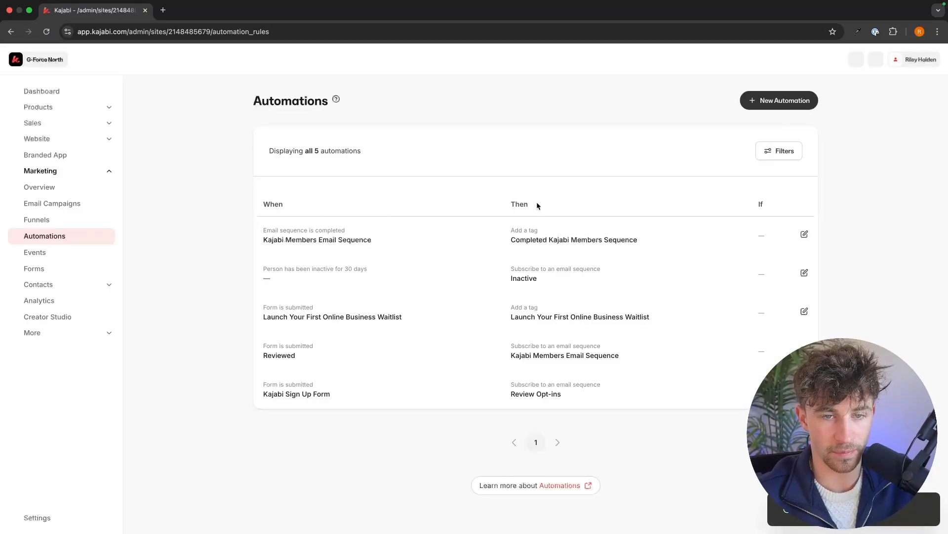
{"action": "left_click_drag", "start_coordinate": [511, 242], "coordinate": [641, 238]}
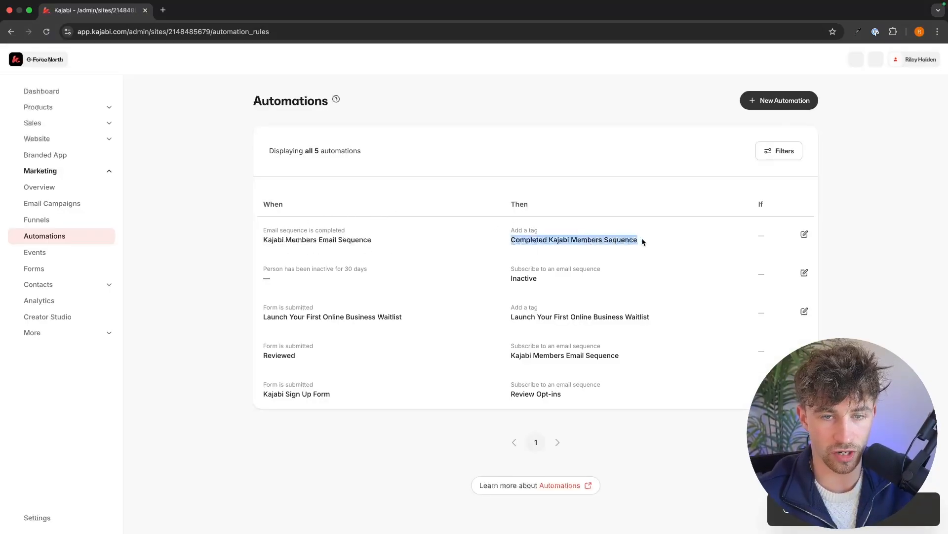
{"action": "left_click", "coordinate": [642, 238]}
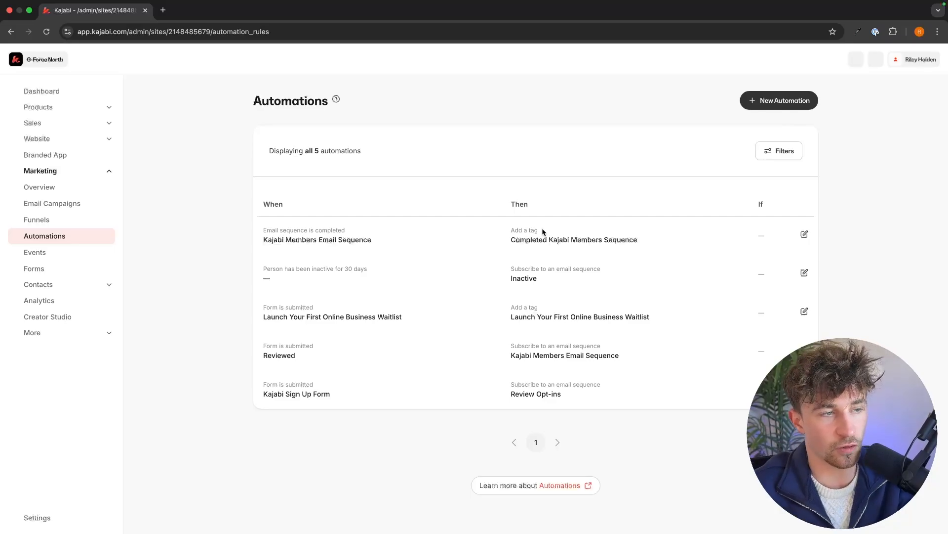
Create a new email sequence campaign titled "Kajabi members sequence 2"
{"action": "left_click", "coordinate": [70, 207]}
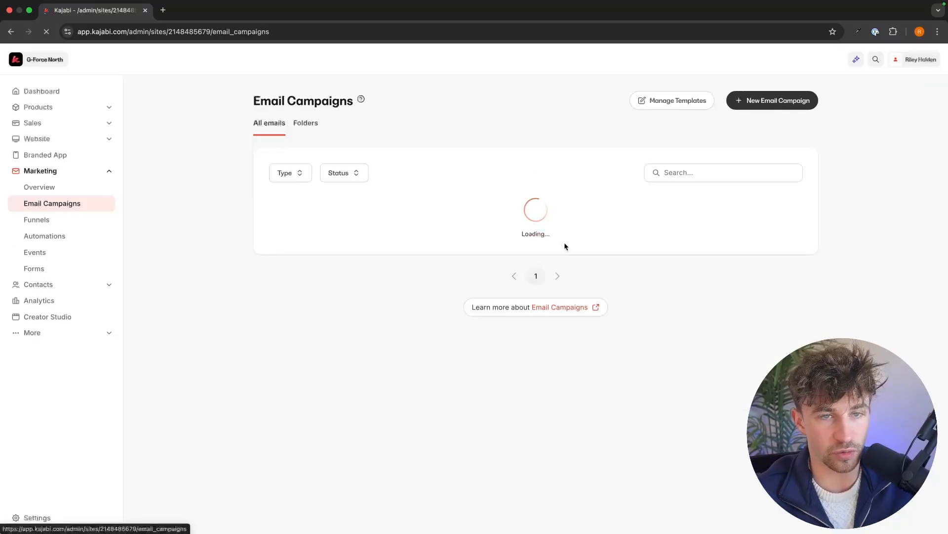
{"action": "left_click", "coordinate": [756, 100]}
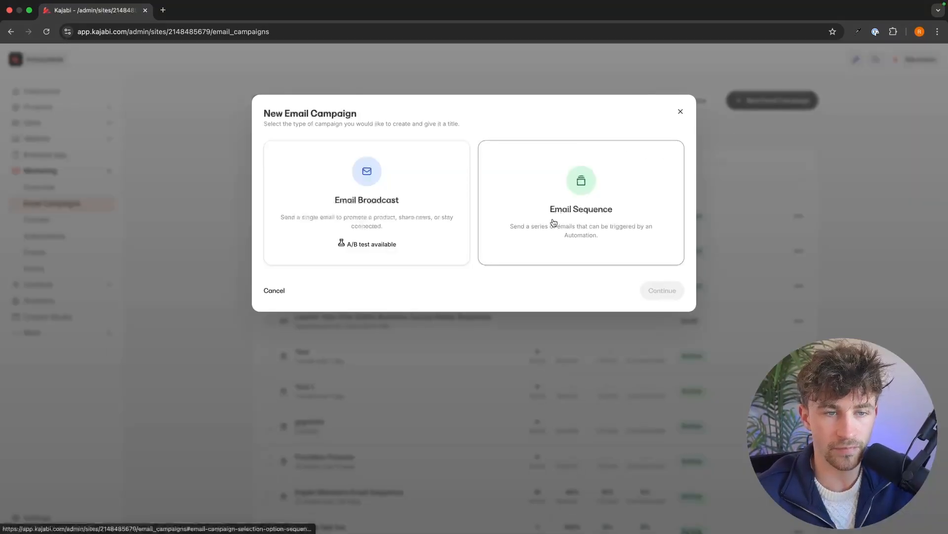
{"action": "left_click", "coordinate": [554, 222]}
{"action": "left_click", "coordinate": [351, 312]}
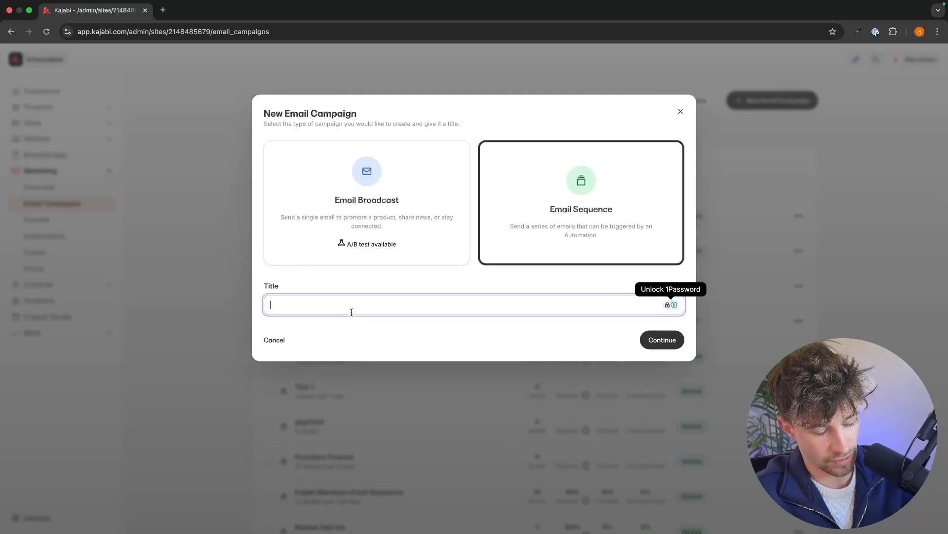
{"action": "type", "text": "Kajabi members sequence 2"}
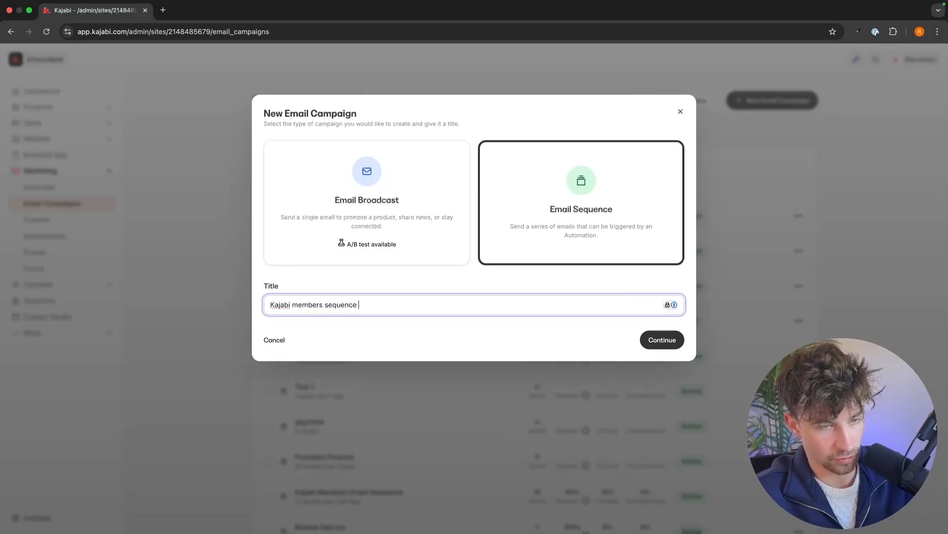
{"action": "left_click", "coordinate": [663, 339]}
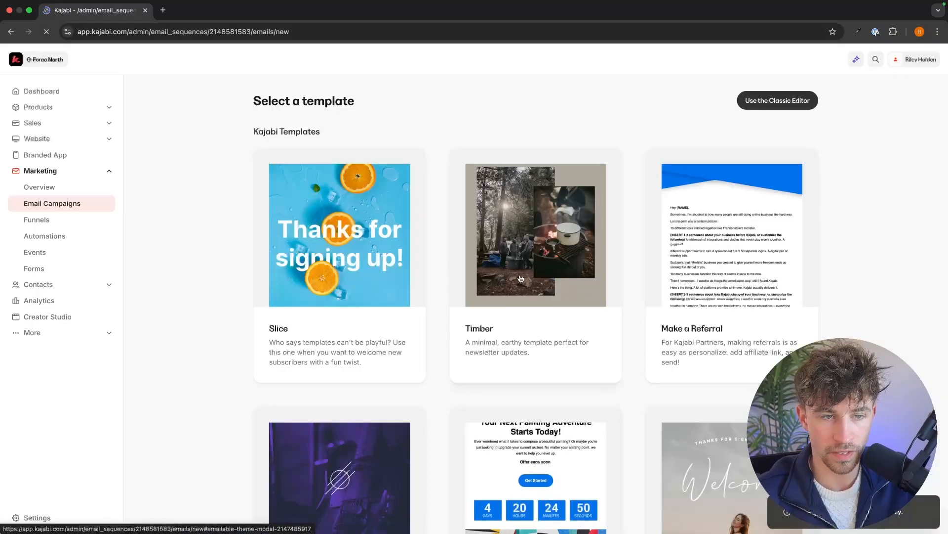
Start a Classic Editor email with "You're onto the next steps" as both internal title and subject
{"action": "left_click", "coordinate": [778, 101]}
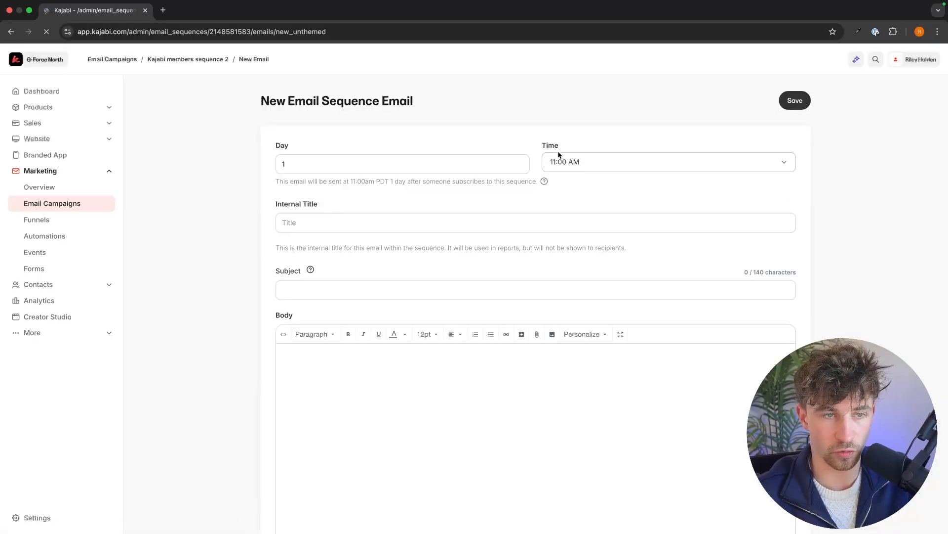
{"action": "left_click", "coordinate": [392, 230]}
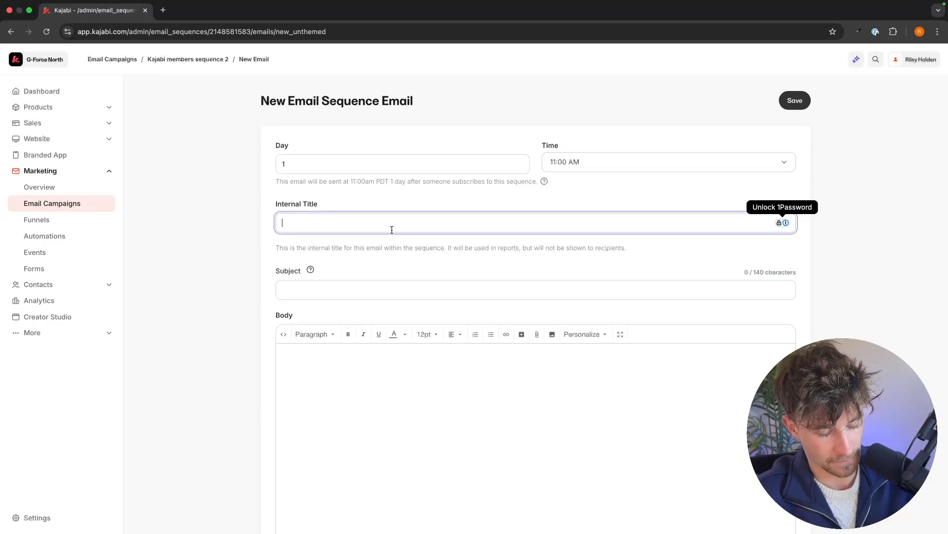
{"action": "type", "text": "You're onto the next"}
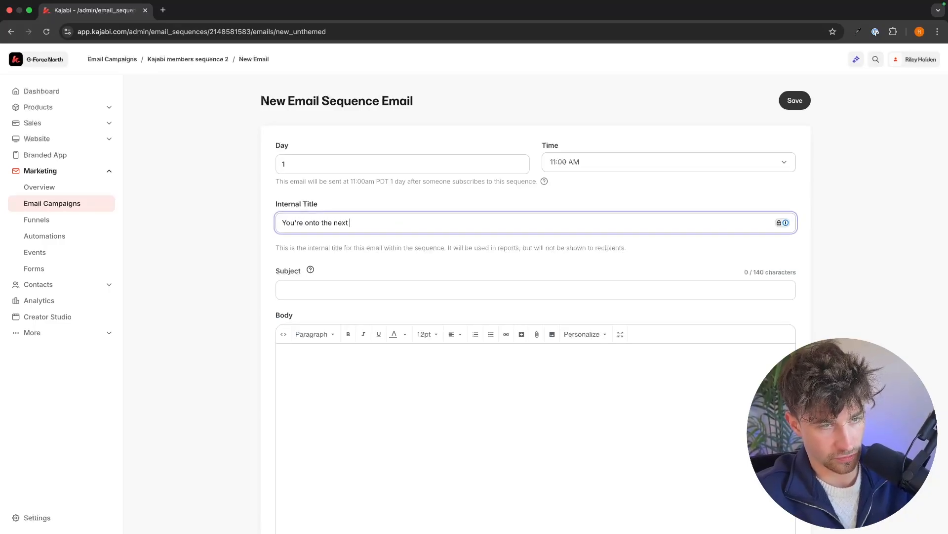
{"action": "type", "text": " steps"}
{"action": "triple_click", "coordinate": [350, 222]}
{"action": "key", "text": "super+c"}
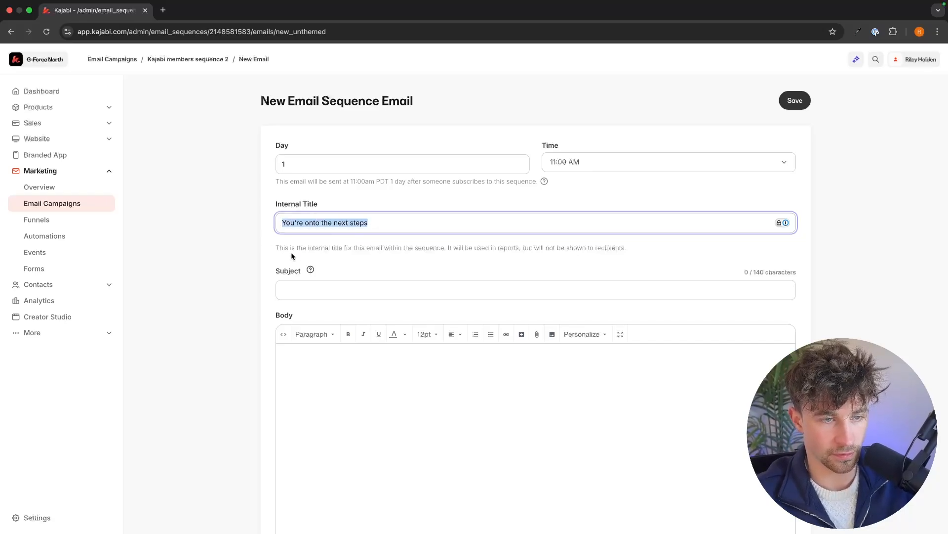
{"action": "left_click", "coordinate": [295, 282]}
{"action": "key", "text": "super+v"}
Enter the placeholder text "relgkjrgk" in the email's body and save the email
{"action": "left_click", "coordinate": [323, 405]}
{"action": "type", "text": "hhjdgjd"}
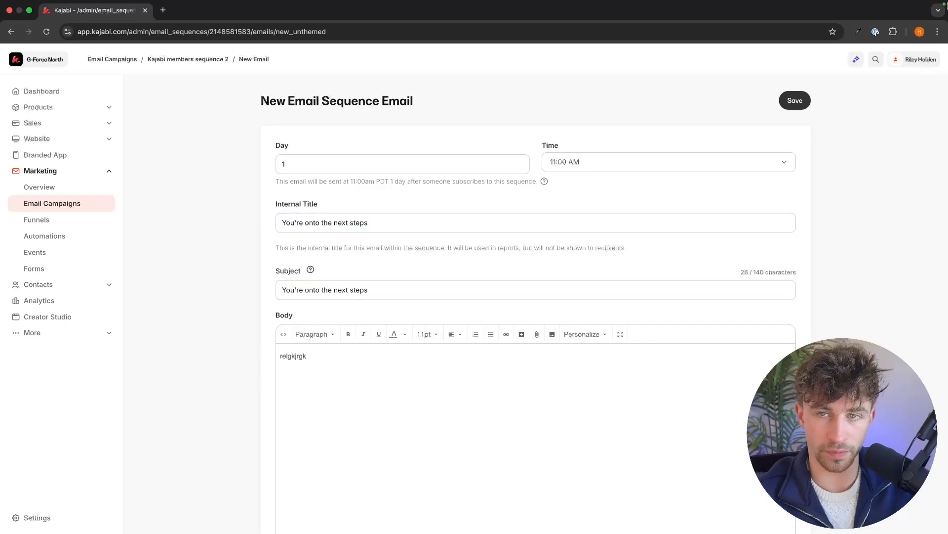
{"action": "left_click", "coordinate": [798, 105]}
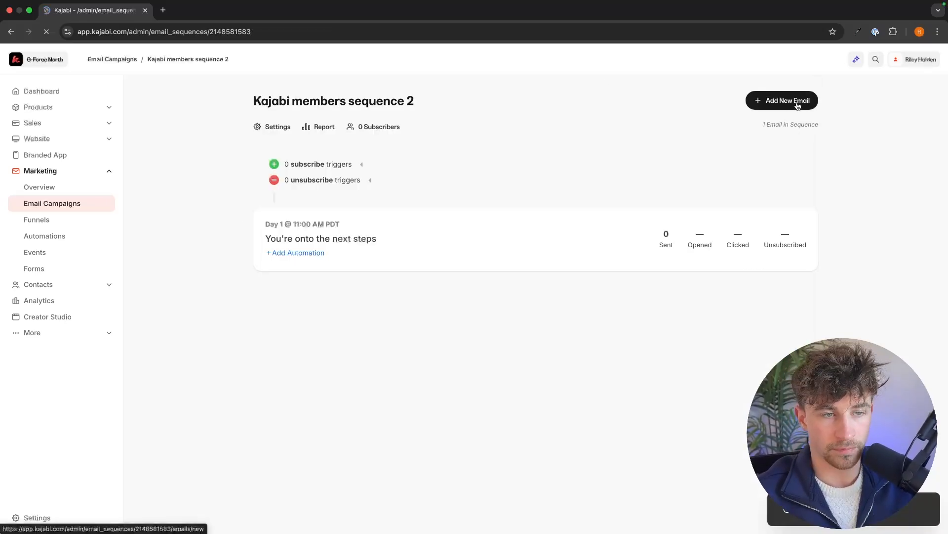
Start a new automation under Marketing Automations that triggers when the tag "Completed Kajabi Members Sequence" is added
{"action": "left_click", "coordinate": [108, 236]}
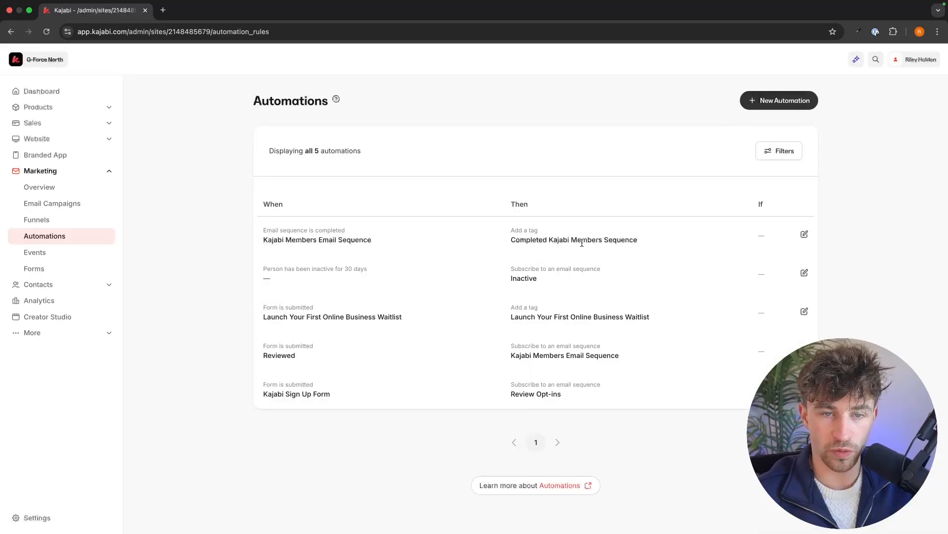
{"action": "left_click", "coordinate": [790, 101]}
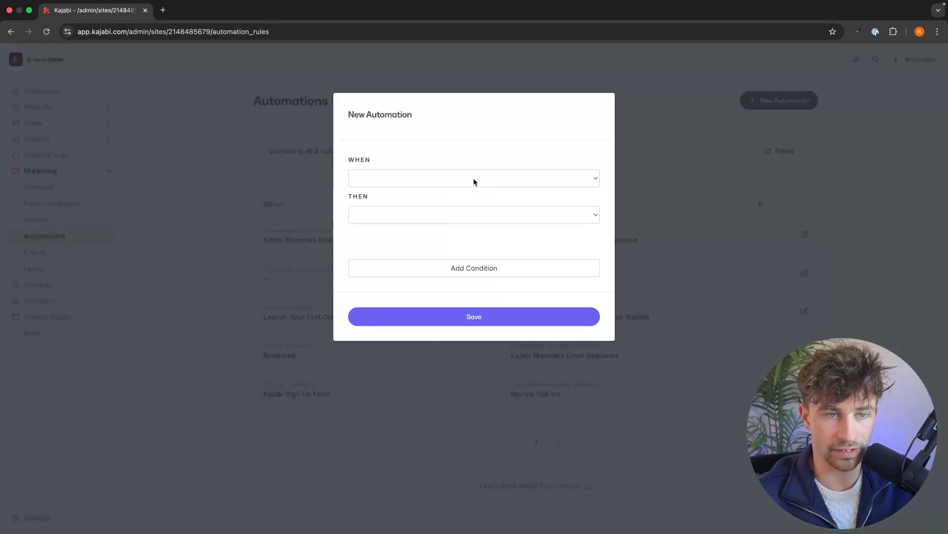
{"action": "left_click", "coordinate": [473, 178]}
{"action": "left_click", "coordinate": [395, 248]}
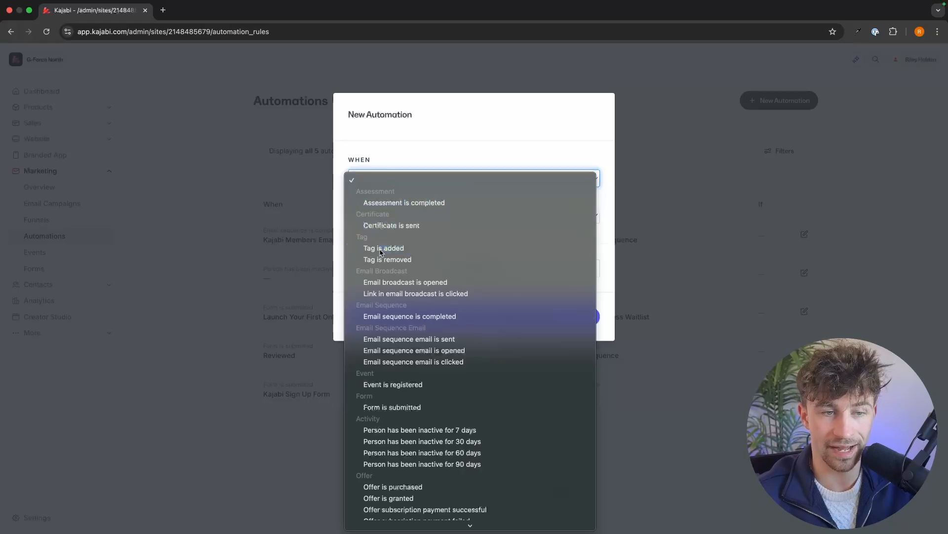
{"action": "left_click", "coordinate": [413, 207]}
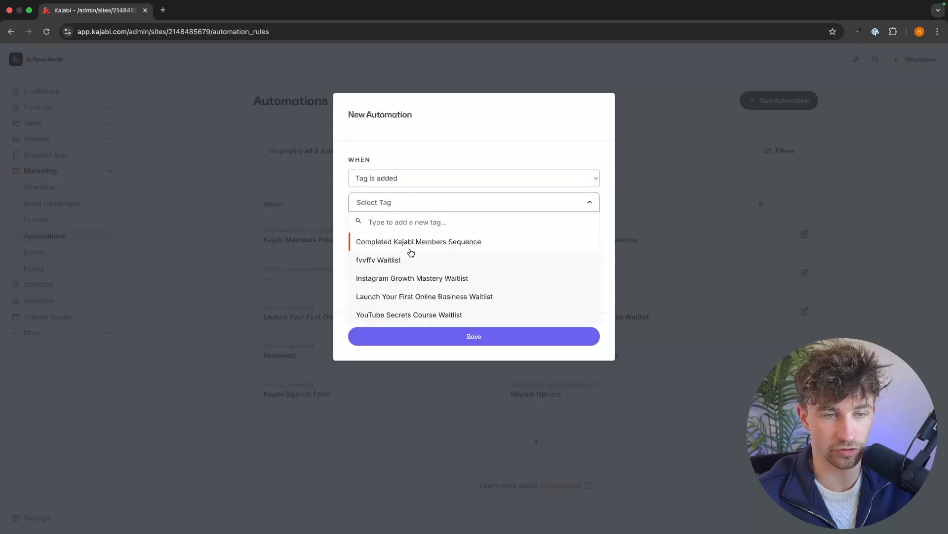
{"action": "left_click", "coordinate": [482, 241]}
Set the automation's action to subscribe people to the email sequence "Kajabi members sequence 2" and save it
{"action": "left_click", "coordinate": [447, 235]}
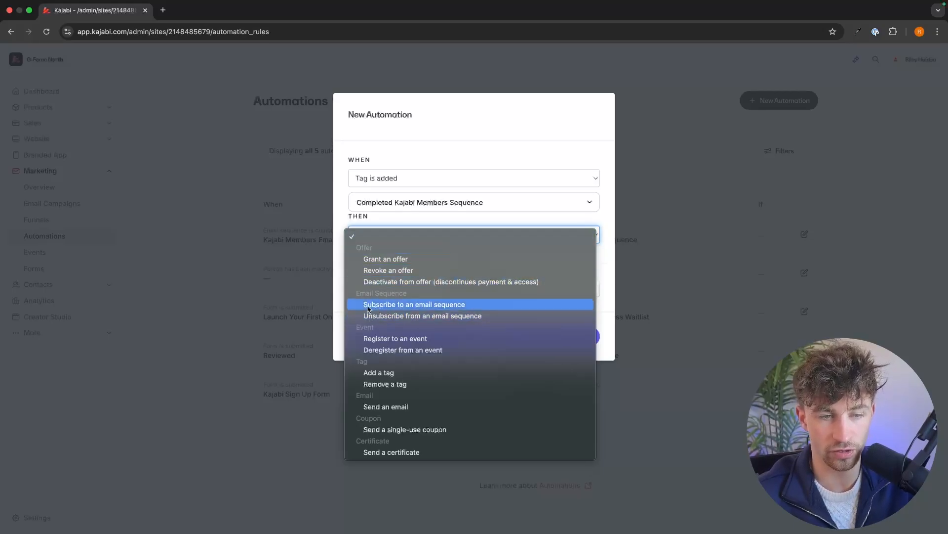
{"action": "left_click", "coordinate": [437, 305]}
{"action": "left_click", "coordinate": [443, 257]}
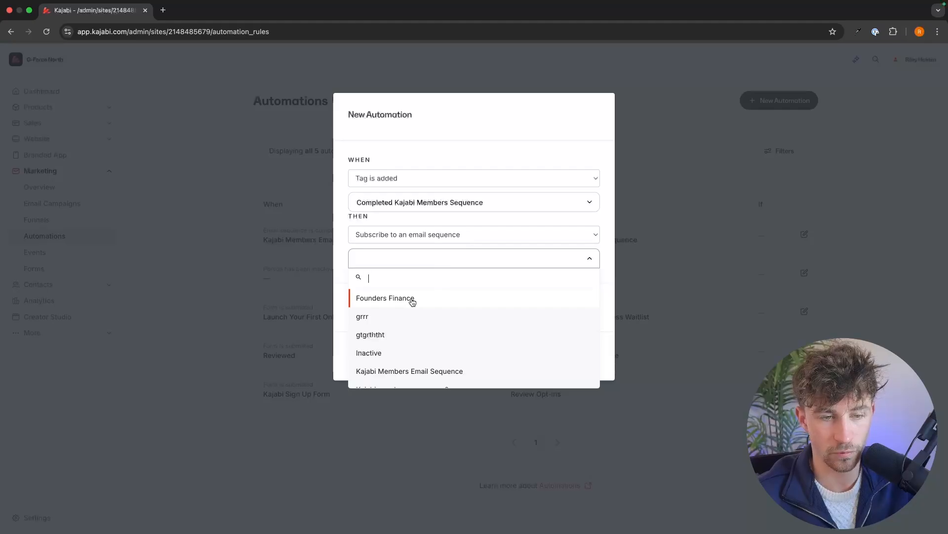
{"action": "scroll", "coordinate": [412, 302], "scroll_direction": "down", "scroll_amount": 5}
{"action": "left_click", "coordinate": [417, 323]}
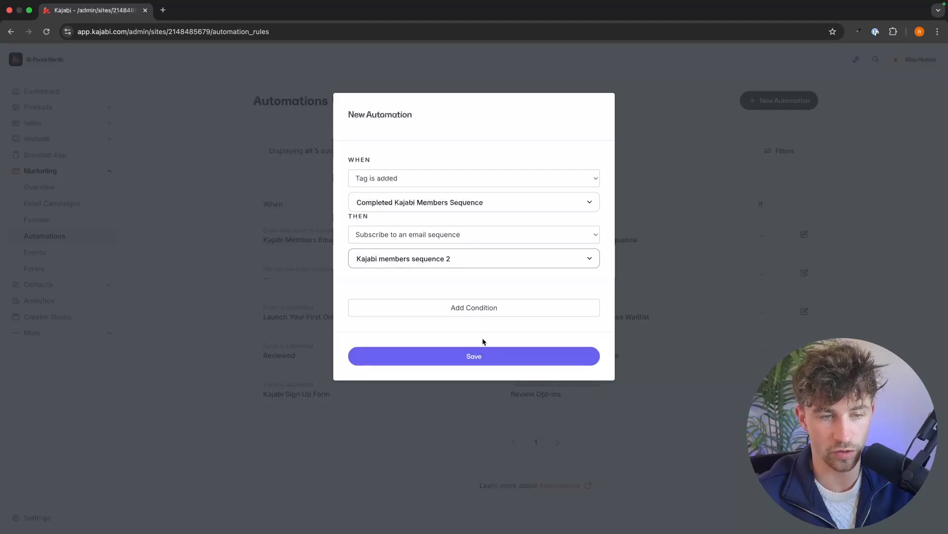
{"action": "left_click", "coordinate": [539, 355]}
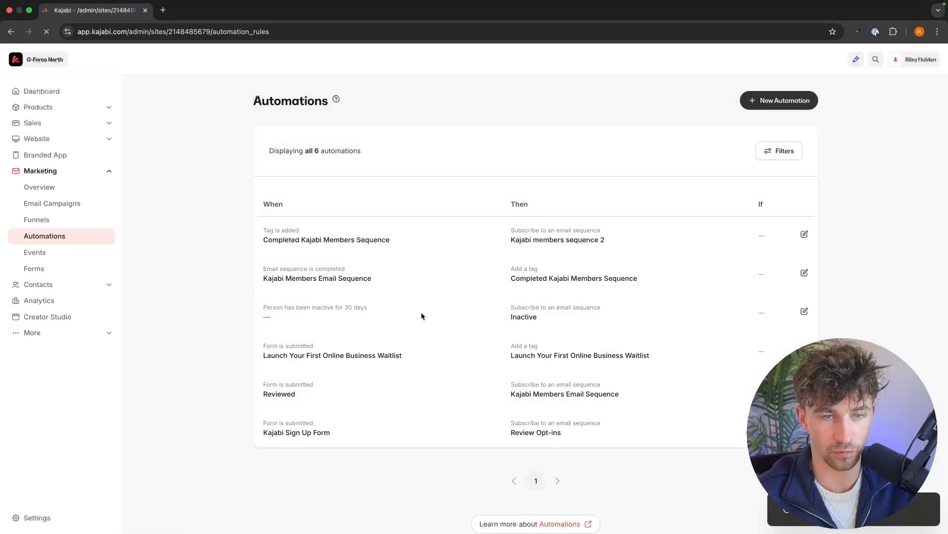
Start another new automation that triggers when a person has been inactive for 7 days
{"action": "left_click", "coordinate": [766, 101]}
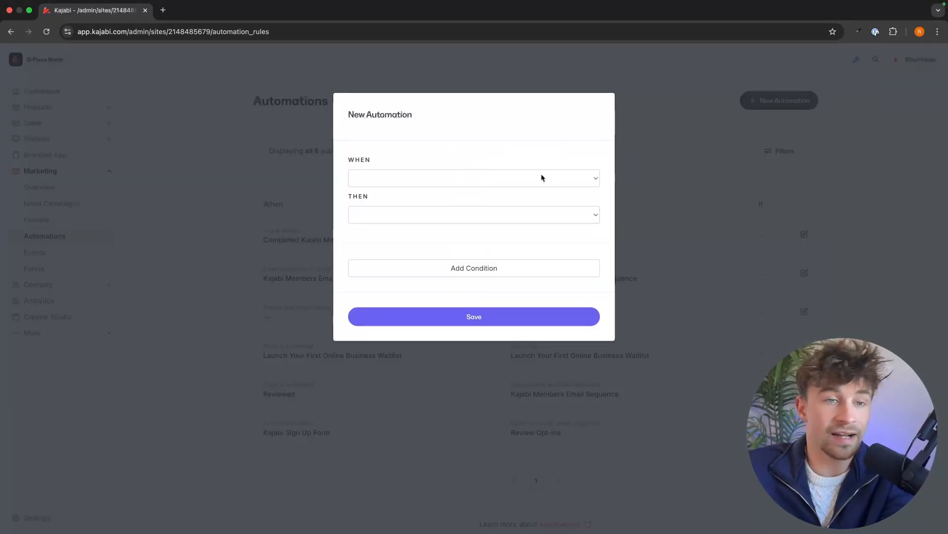
{"action": "left_click", "coordinate": [542, 176]}
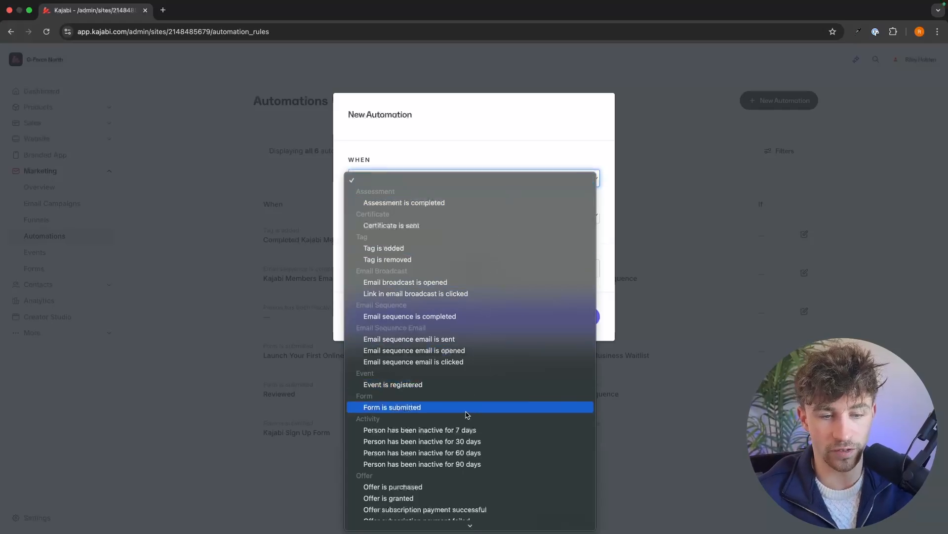
{"action": "left_click", "coordinate": [449, 434]}
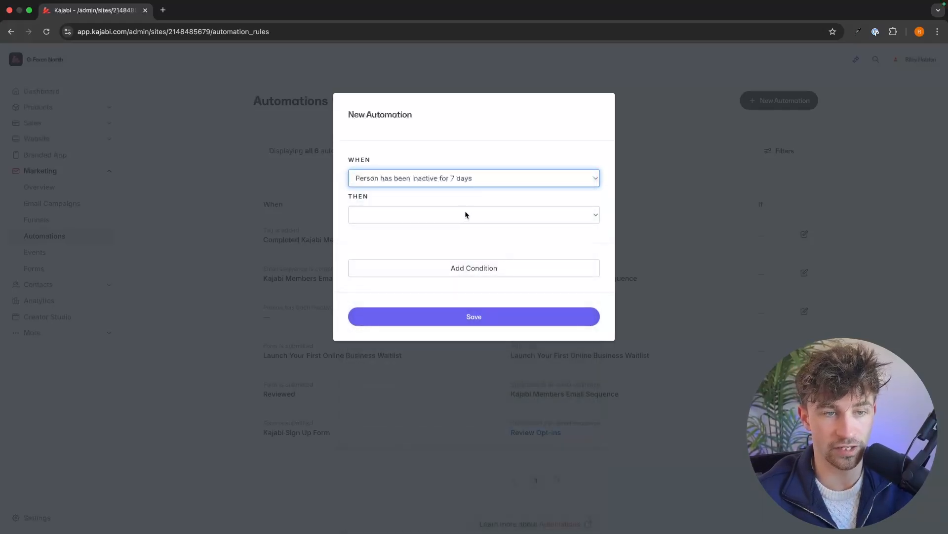
Set the inactivity automation's action to add a tag and create the new tag "Inactive" for it
{"action": "left_click", "coordinate": [466, 214]}
{"action": "left_click", "coordinate": [402, 353]}
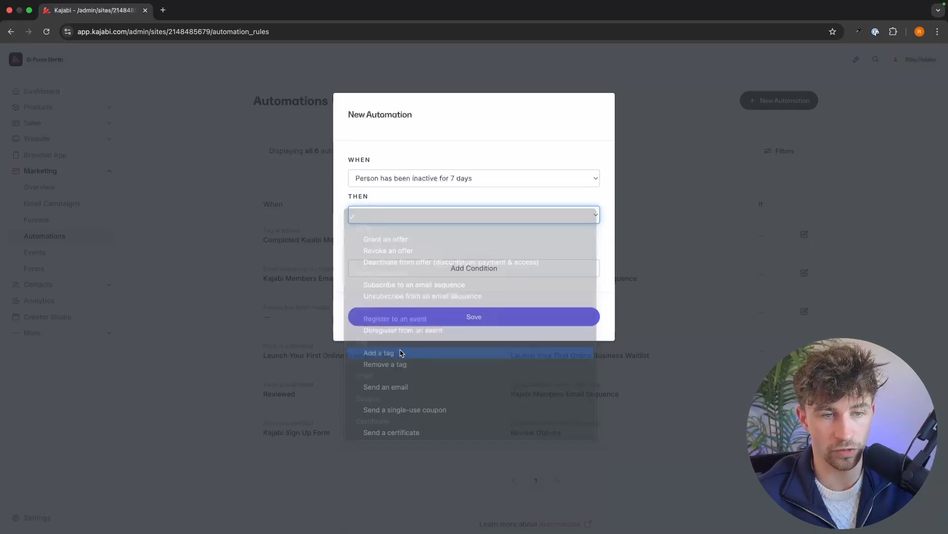
{"action": "left_click", "coordinate": [435, 240]}
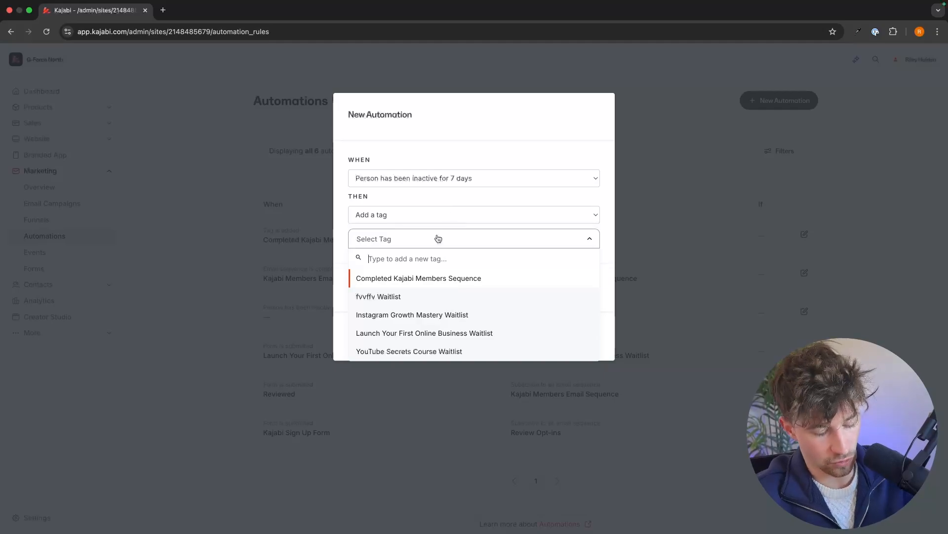
{"action": "type", "text": "Inac"}
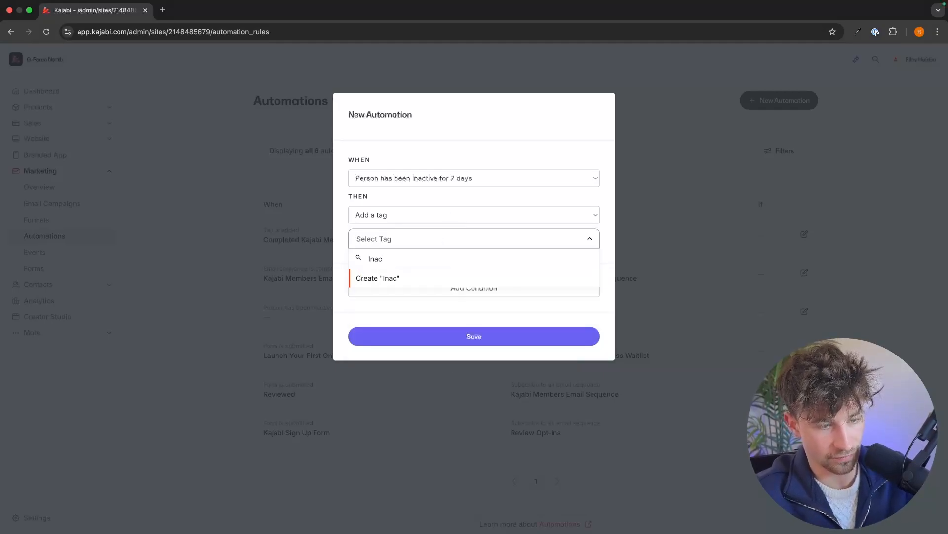
{"action": "type", "text": "tive"}
{"action": "left_click", "coordinate": [483, 275]}
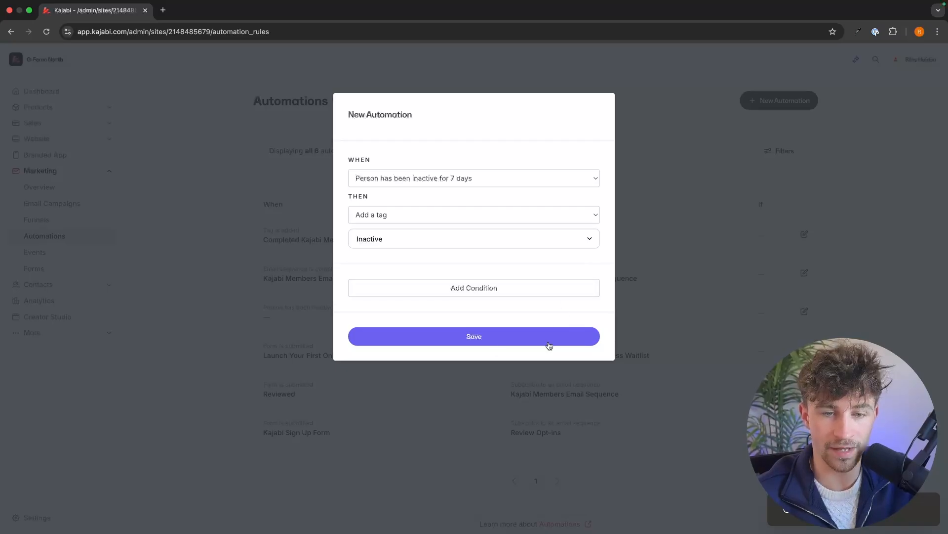
Save the inactivity automation and start another one that triggers when the tag "Inactive" is added
{"action": "left_click", "coordinate": [514, 330]}
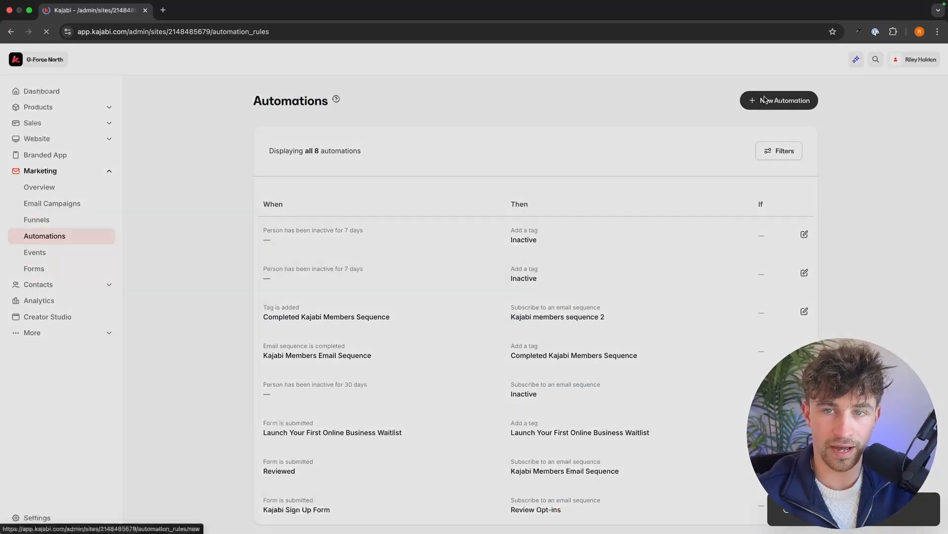
{"action": "left_click", "coordinate": [763, 101]}
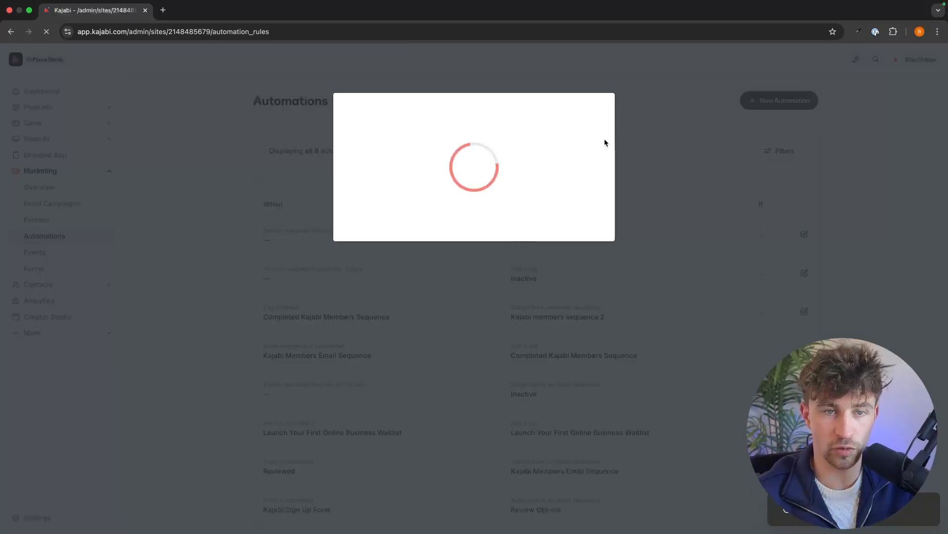
{"action": "left_click", "coordinate": [447, 178]}
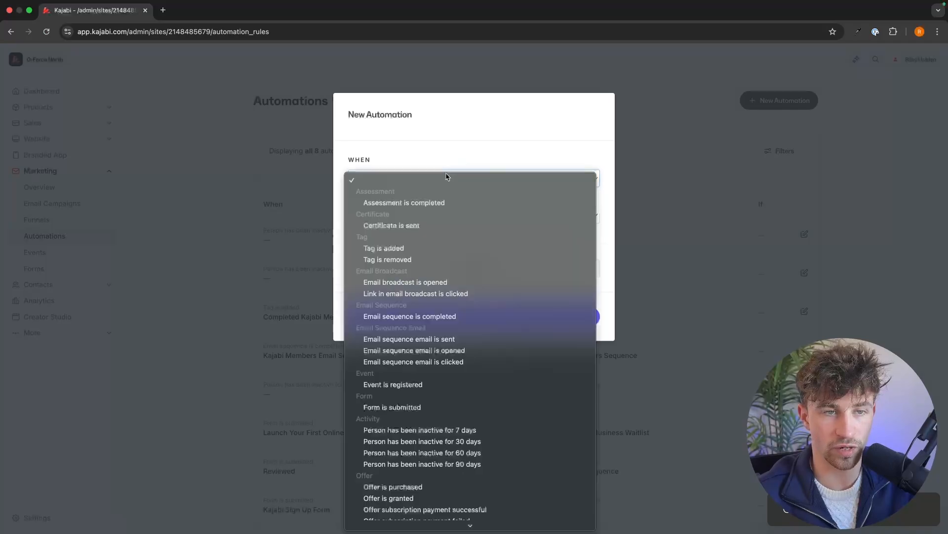
{"action": "left_click", "coordinate": [401, 247]}
{"action": "left_click", "coordinate": [411, 203]}
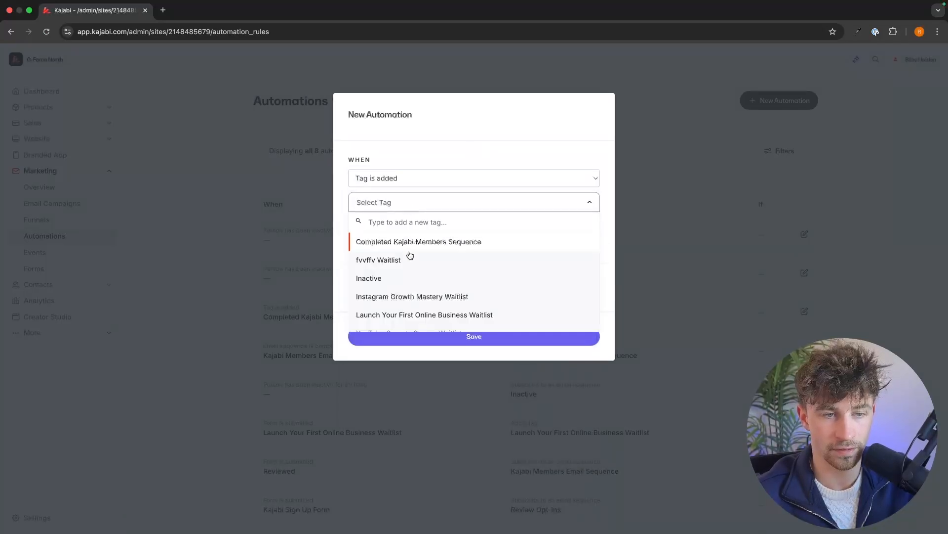
{"action": "left_click", "coordinate": [399, 278]}
Set the action to subscribe people to the email sequence "Inactive" and save the automation
{"action": "left_click", "coordinate": [431, 232]}
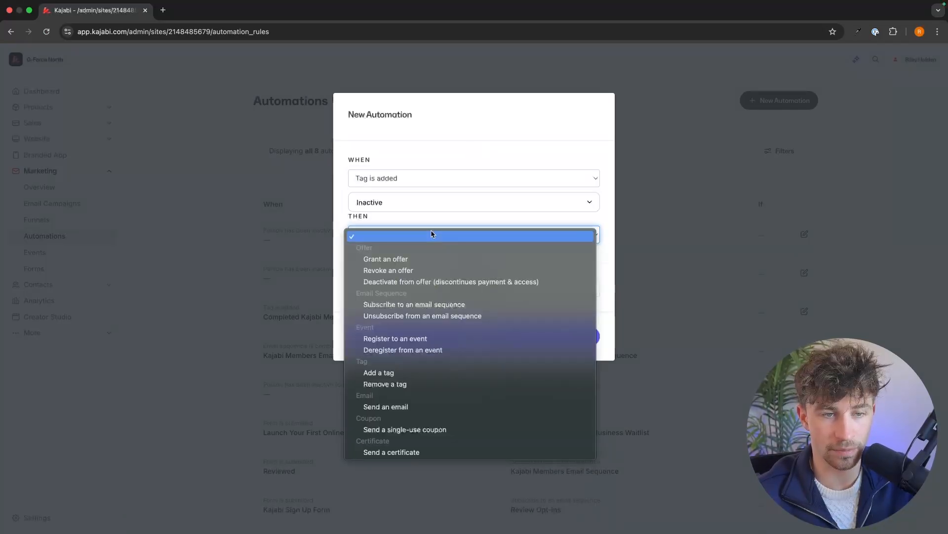
{"action": "left_click", "coordinate": [441, 308]}
{"action": "left_click", "coordinate": [402, 259]}
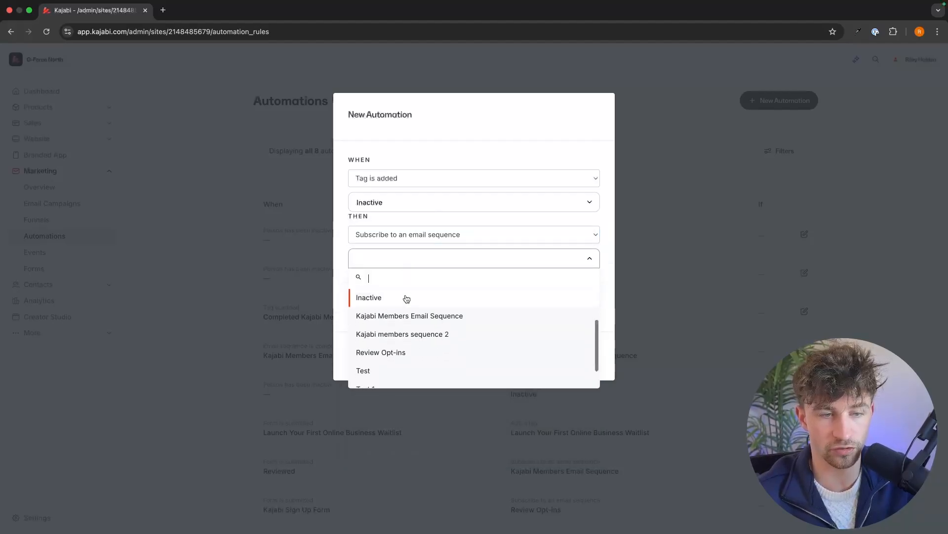
{"action": "left_click", "coordinate": [393, 297]}
{"action": "left_click", "coordinate": [483, 361]}
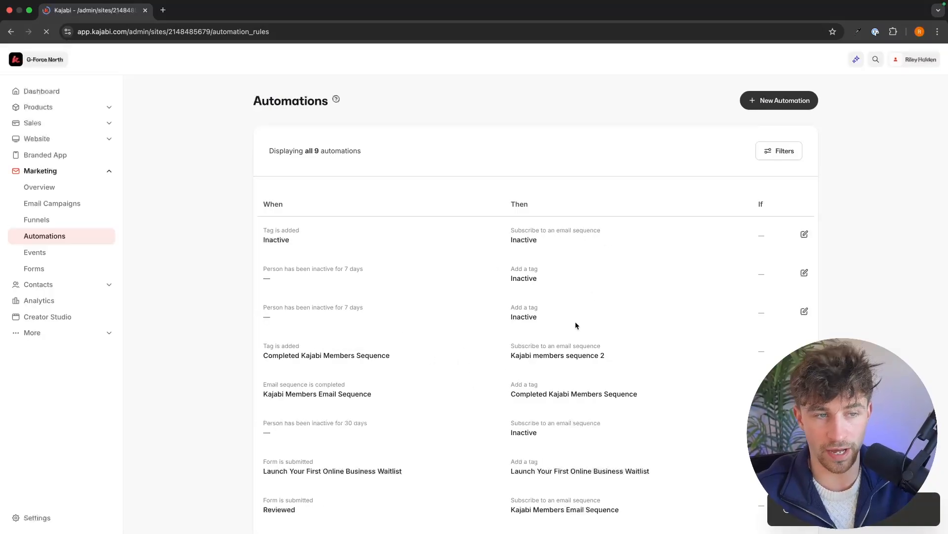
Start another new automation with the trigger "Assessment is completed" and check which assessments can be selected
{"action": "left_click", "coordinate": [778, 103]}
{"action": "left_click", "coordinate": [509, 179]}
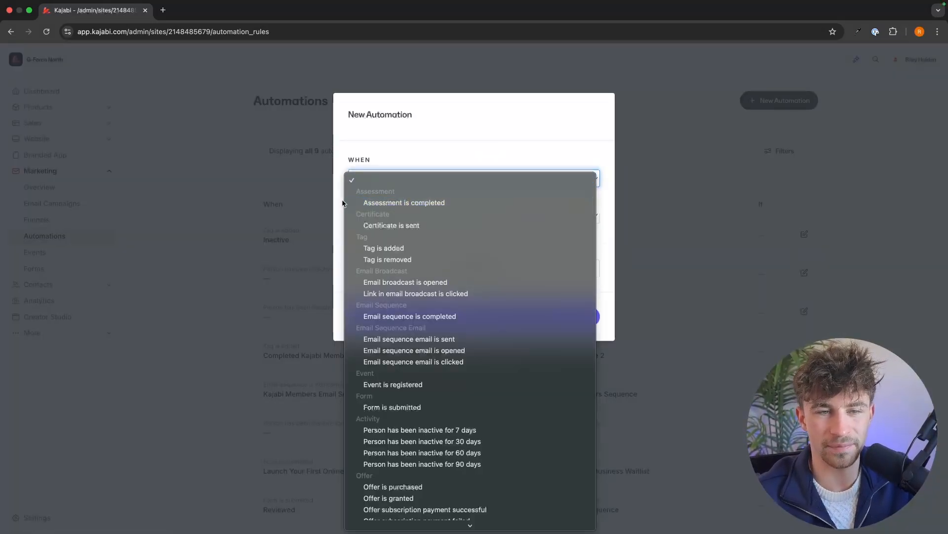
{"action": "left_click", "coordinate": [425, 207]}
{"action": "left_click", "coordinate": [424, 209]}
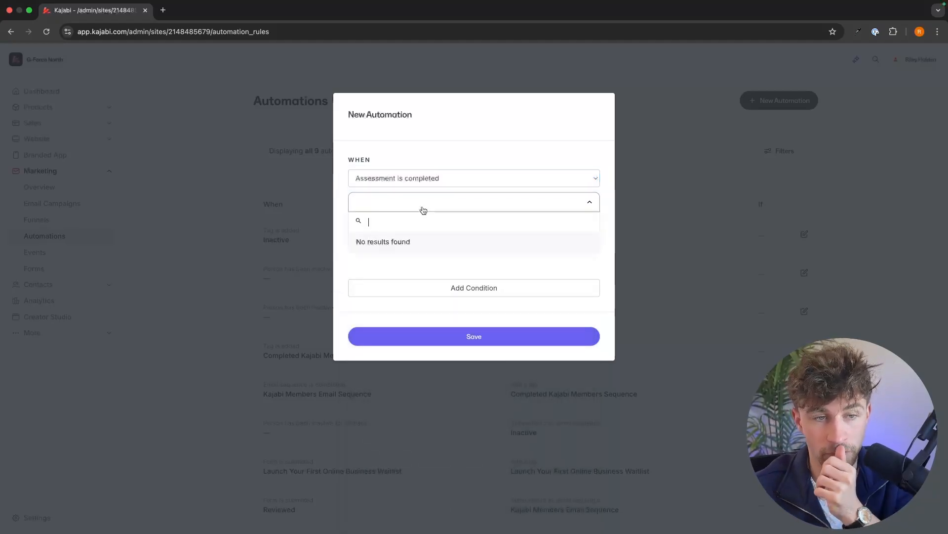
{"action": "left_click", "coordinate": [392, 245]}
Set the automation's action to send an email and look through its default message body
{"action": "left_click", "coordinate": [419, 236]}
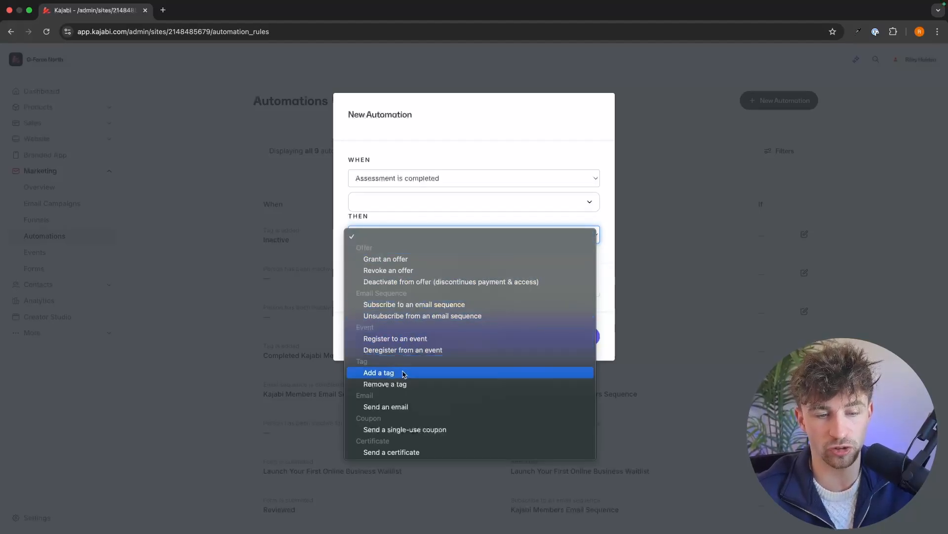
{"action": "left_click", "coordinate": [404, 406]}
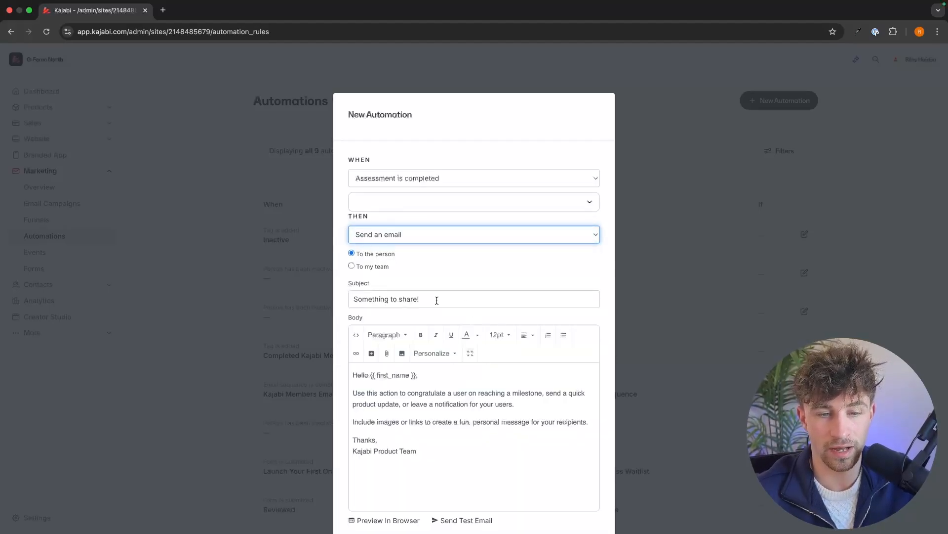
{"action": "left_click", "coordinate": [445, 422]}
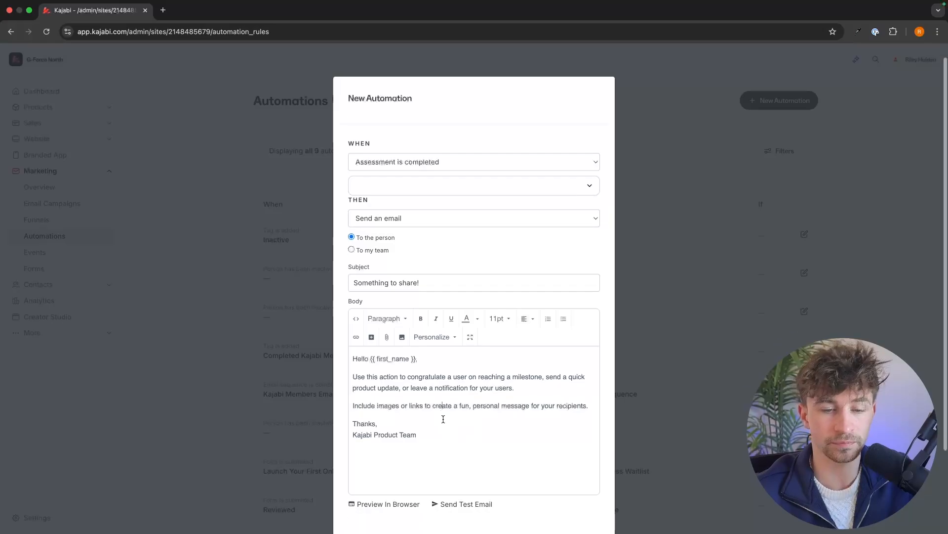
{"action": "scroll", "coordinate": [420, 376], "scroll_direction": "down", "scroll_amount": 1}
{"action": "left_click_drag", "start_coordinate": [373, 354], "coordinate": [573, 354]}
{"action": "left_click", "coordinate": [508, 360]}
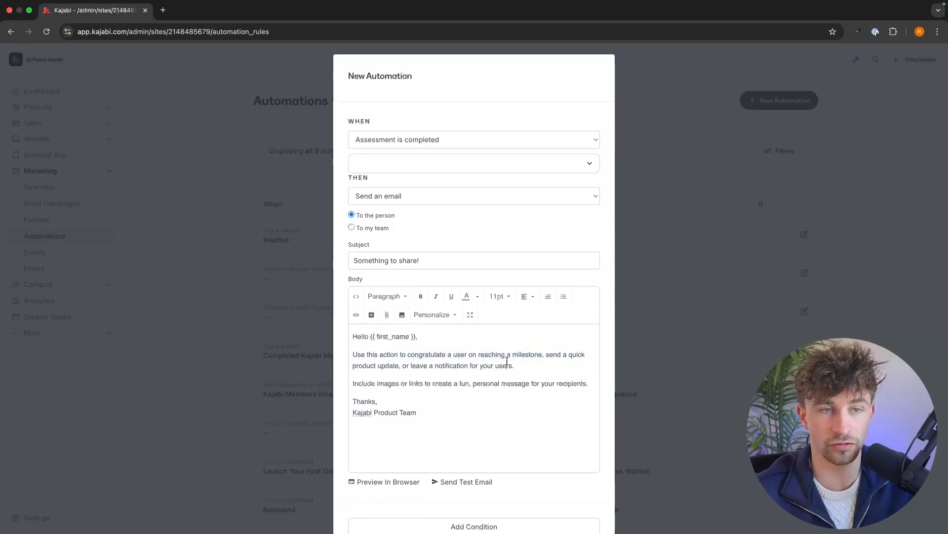
{"action": "scroll", "coordinate": [507, 360], "scroll_direction": "up", "scroll_amount": 1}
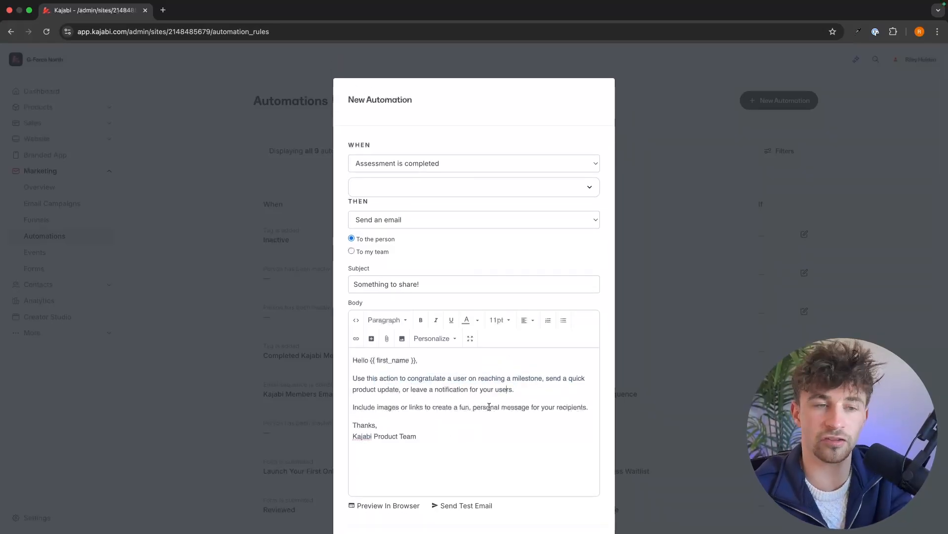
Change the trigger to "Certificate is sent" and the action to "Add a tag"
{"action": "left_click", "coordinate": [508, 171]}
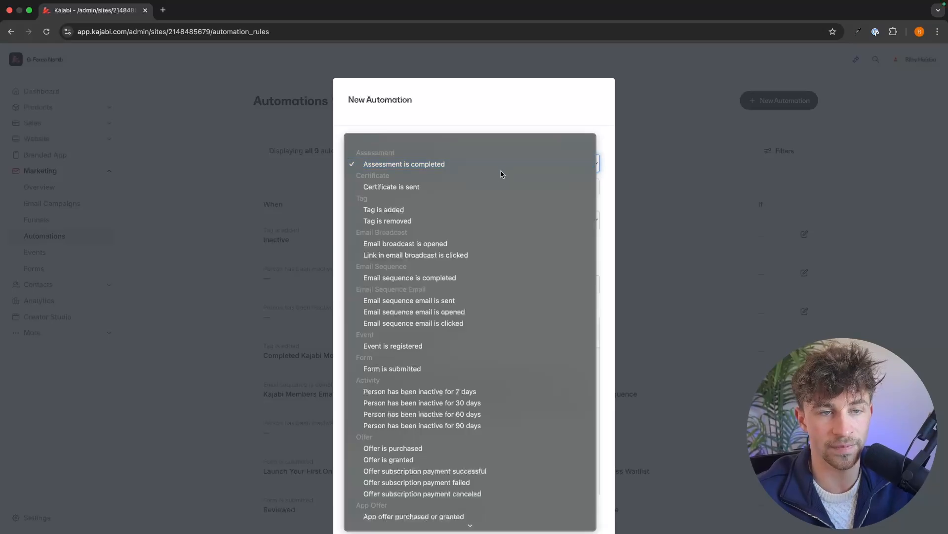
{"action": "left_click", "coordinate": [425, 188]}
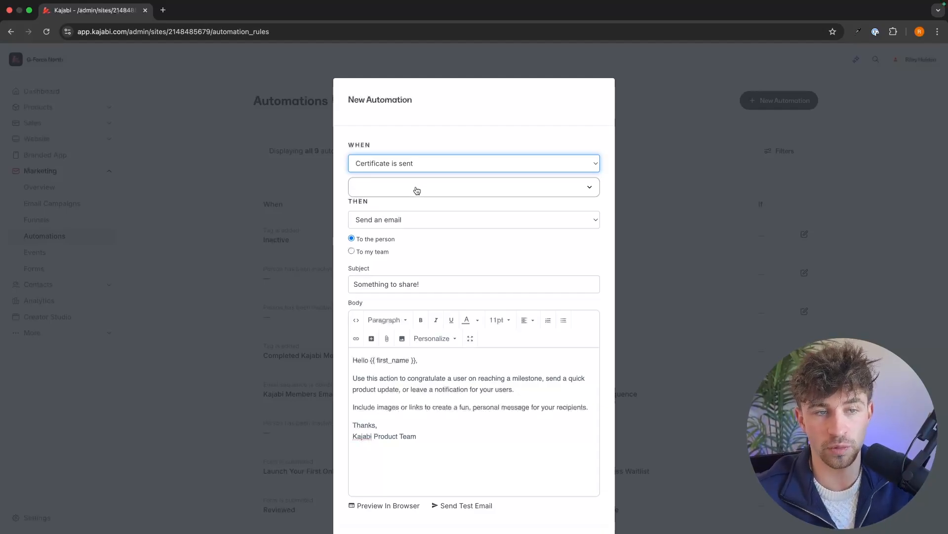
{"action": "left_click", "coordinate": [420, 217]}
{"action": "left_click", "coordinate": [420, 187]}
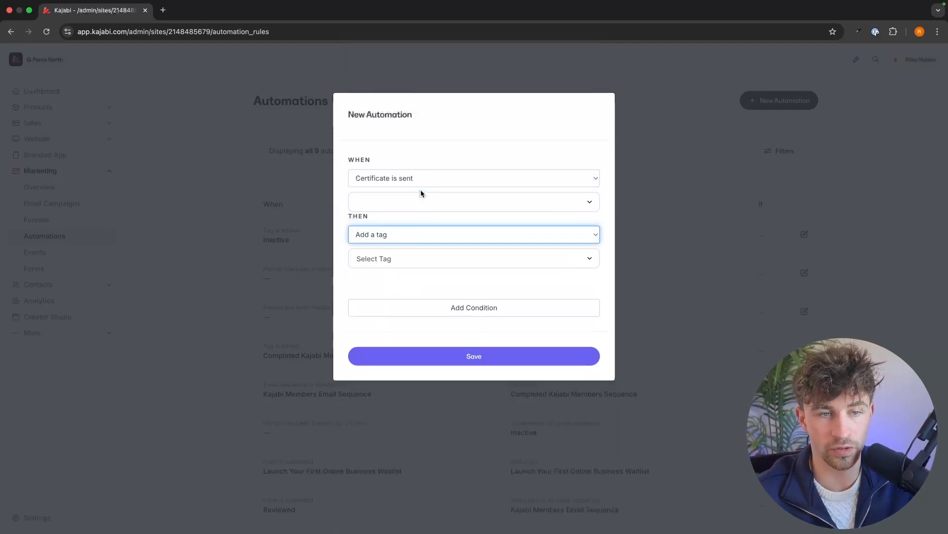
Try to save the certificate automation with a new tag "Has XYZ certificate", and check the available certificates
{"action": "left_click", "coordinate": [405, 262]}
{"action": "type", "text": "H"}
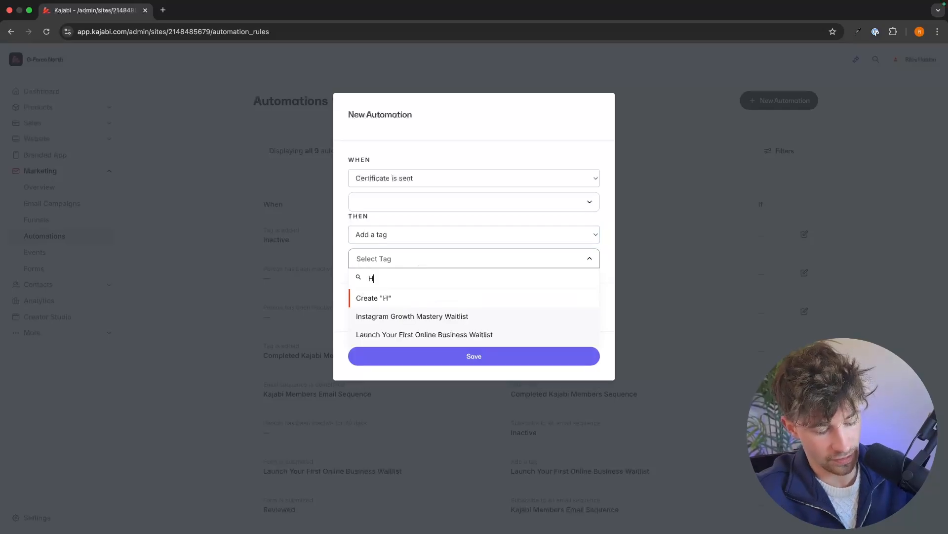
{"action": "type", "text": "as XYZ"}
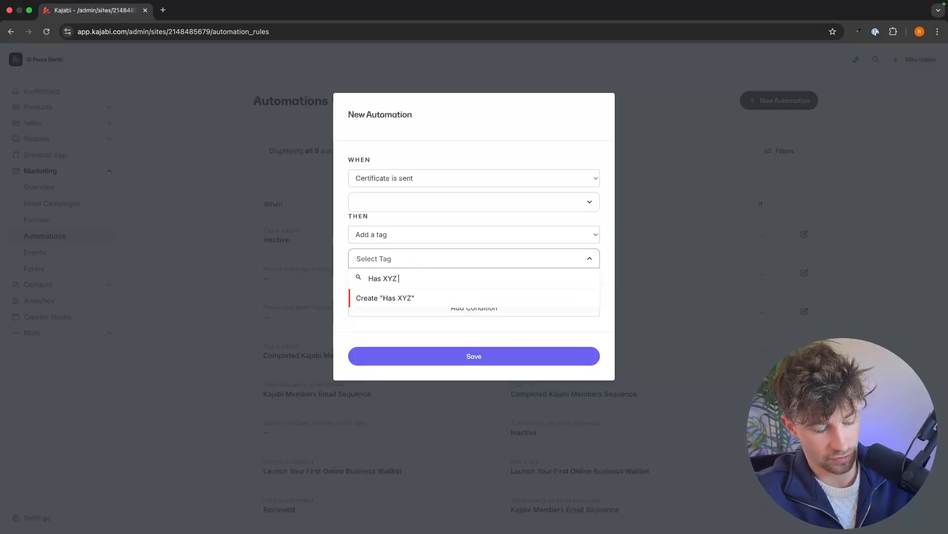
{"action": "type", "text": " certificate"}
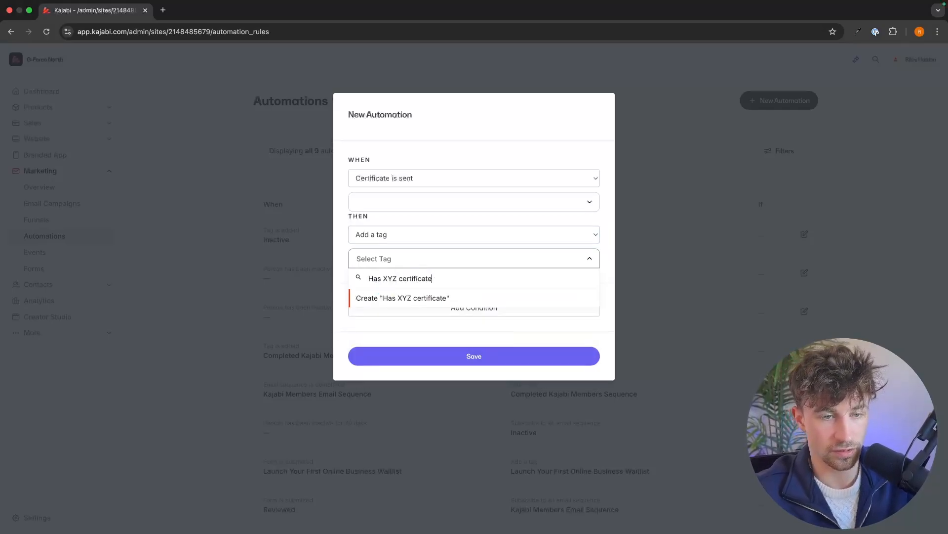
{"action": "left_click", "coordinate": [452, 349]}
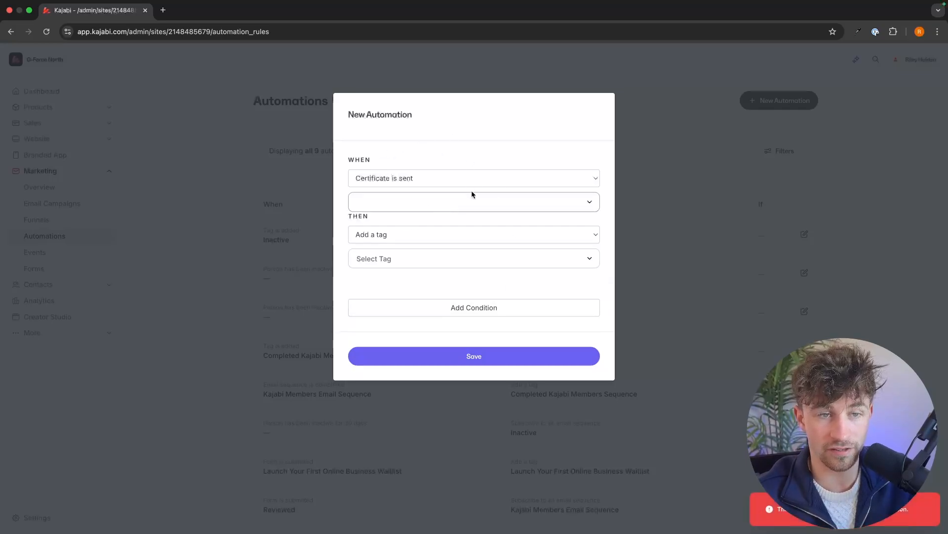
{"action": "left_click", "coordinate": [379, 203]}
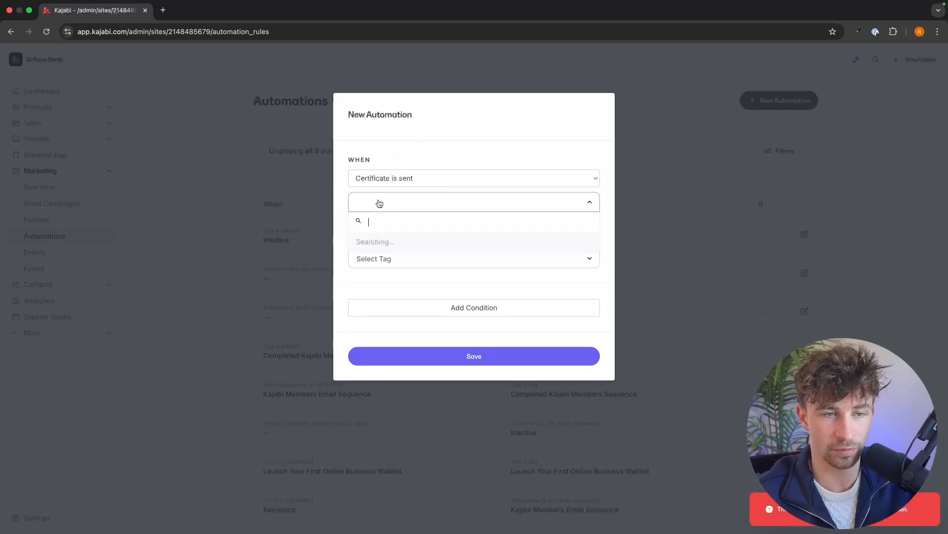
{"action": "left_click", "coordinate": [387, 277]}
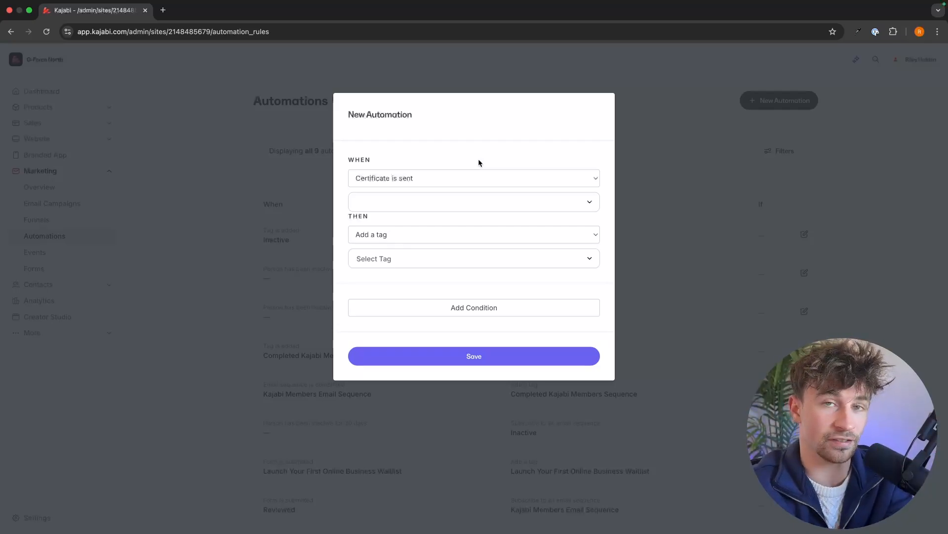
Change the trigger to "Email sequence email is clicked" for any link in the email "Welcome to Holden Academy"
{"action": "left_click", "coordinate": [460, 178]}
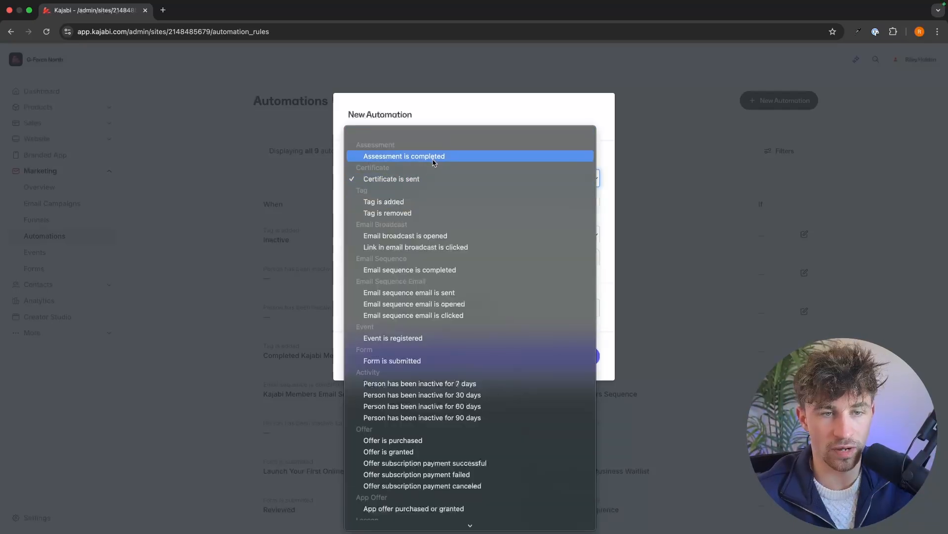
{"action": "scroll", "coordinate": [434, 179], "scroll_direction": "down", "scroll_amount": 3}
{"action": "left_click", "coordinate": [447, 183]}
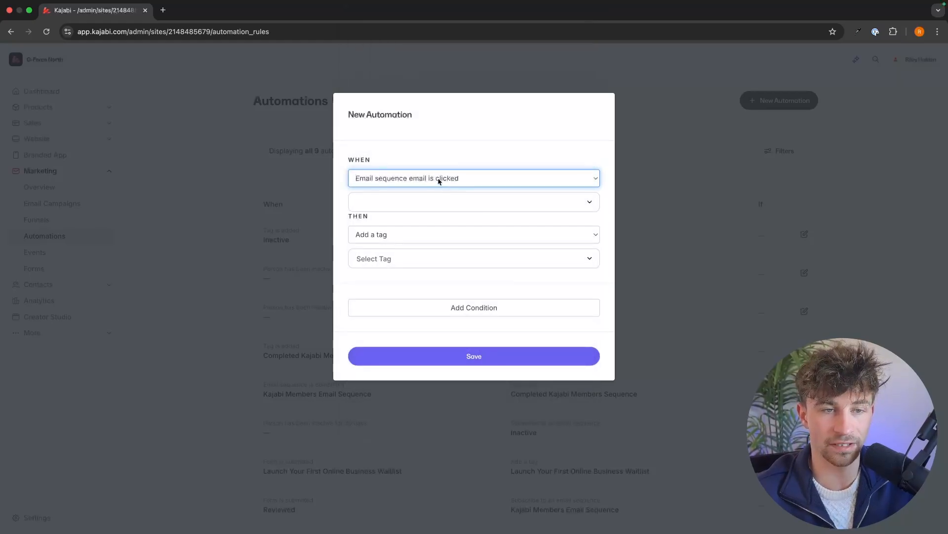
{"action": "left_click", "coordinate": [386, 206]}
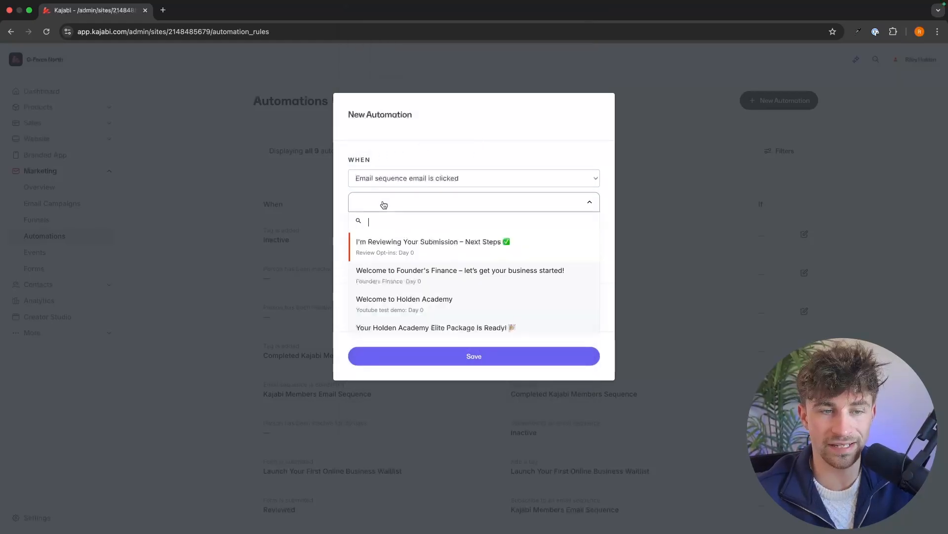
{"action": "scroll", "coordinate": [410, 269], "scroll_direction": "down", "scroll_amount": 1}
{"action": "left_click", "coordinate": [400, 279]}
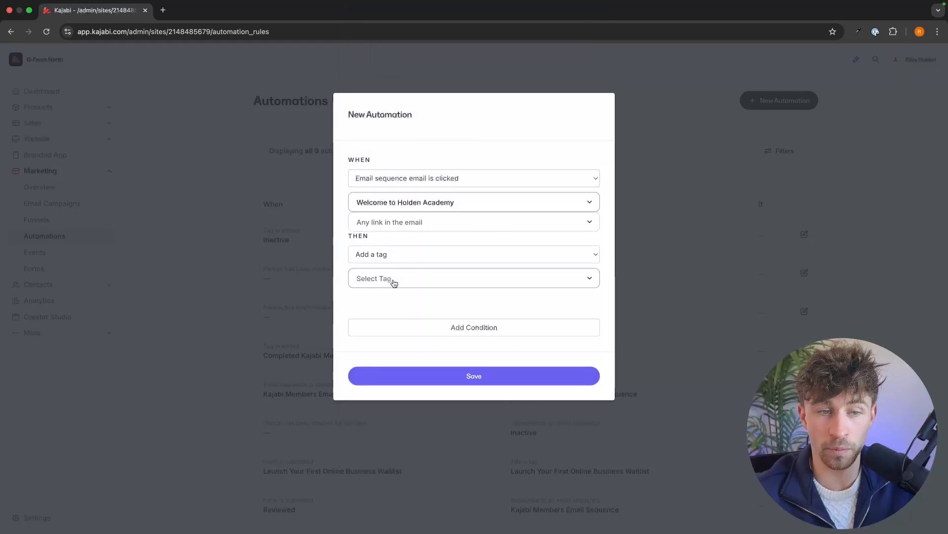
{"action": "left_click", "coordinate": [418, 221]}
Change the automation's action to remove a tag and select the tag "Inactive"
{"action": "left_click", "coordinate": [411, 254]}
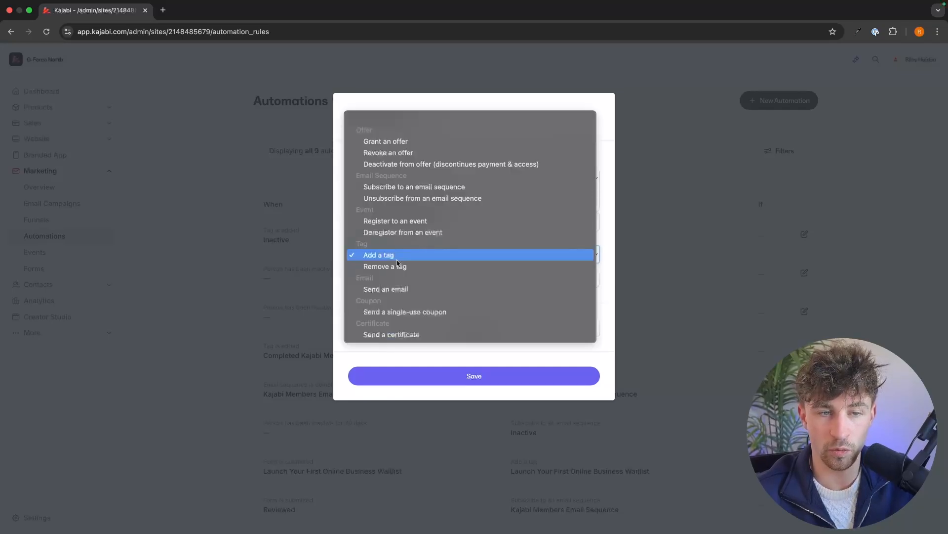
{"action": "left_click", "coordinate": [398, 265]}
{"action": "left_click", "coordinate": [418, 279]}
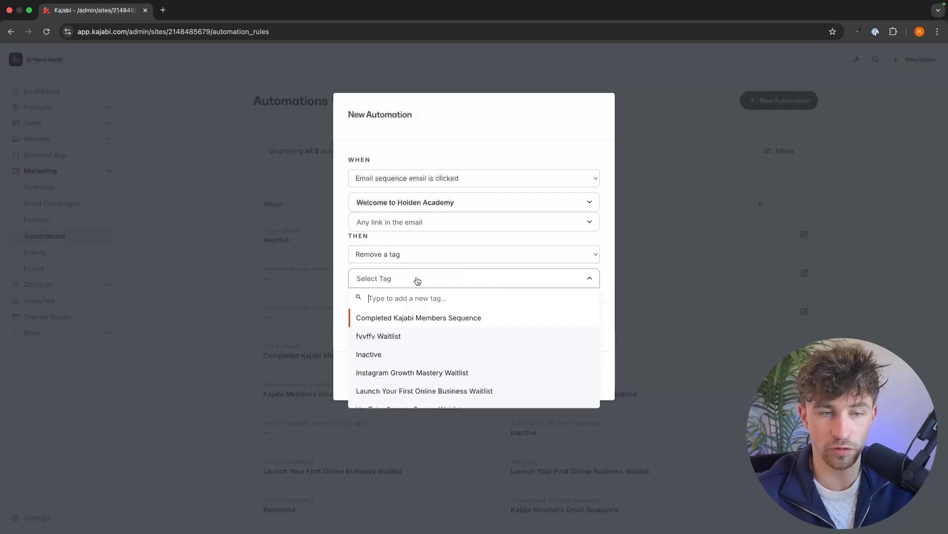
{"action": "left_click", "coordinate": [398, 354]}
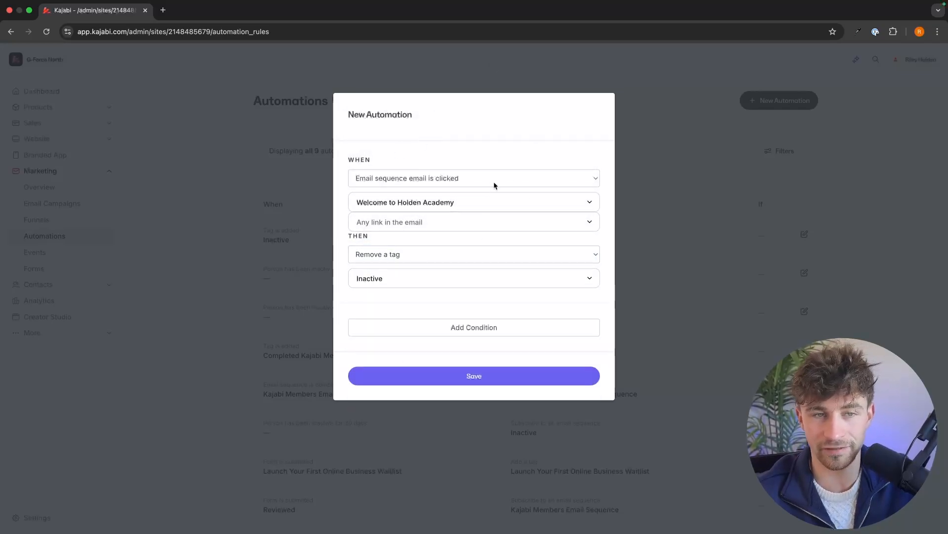
Open the trigger options of the new automation
{"action": "left_click", "coordinate": [475, 174]}
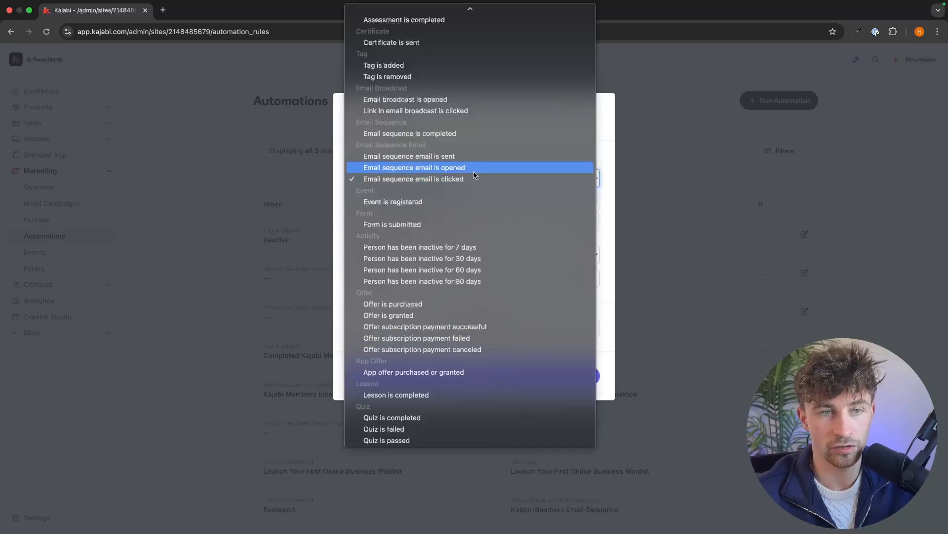